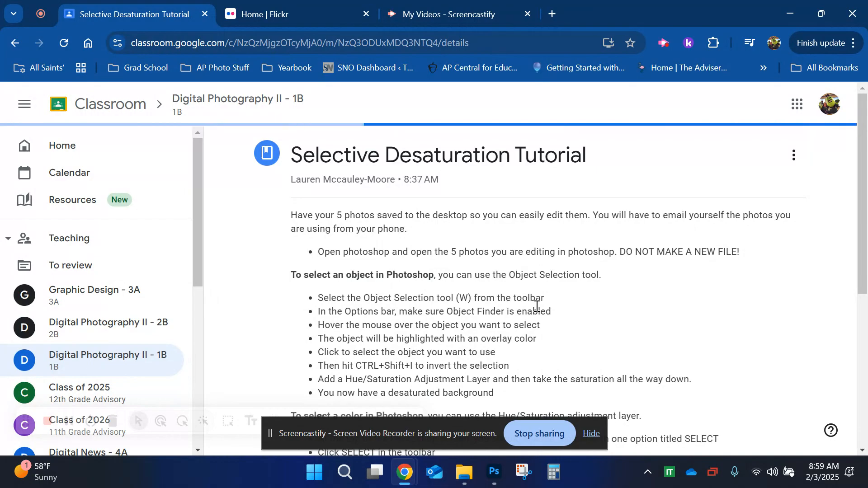
Step: Switch to the Flickr tab and open your own photostream
{"action": "left_click", "coordinate": [320, 6]}
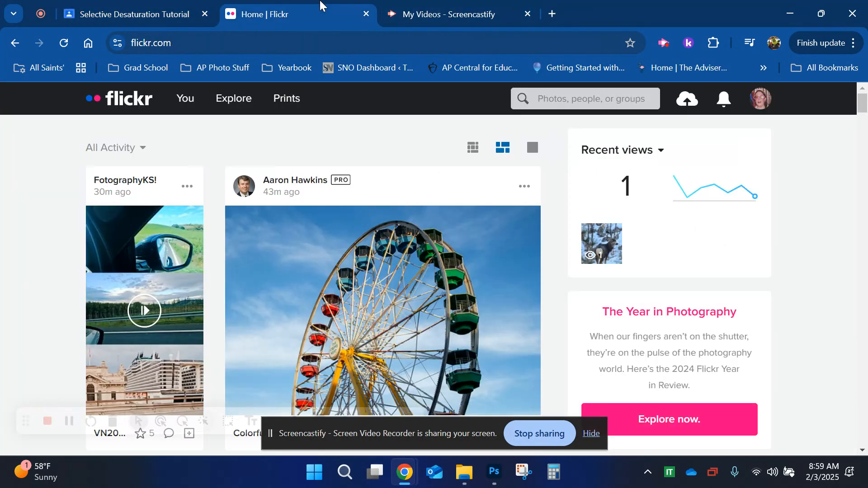
{"action": "mouse_move", "coordinate": [185, 98]}
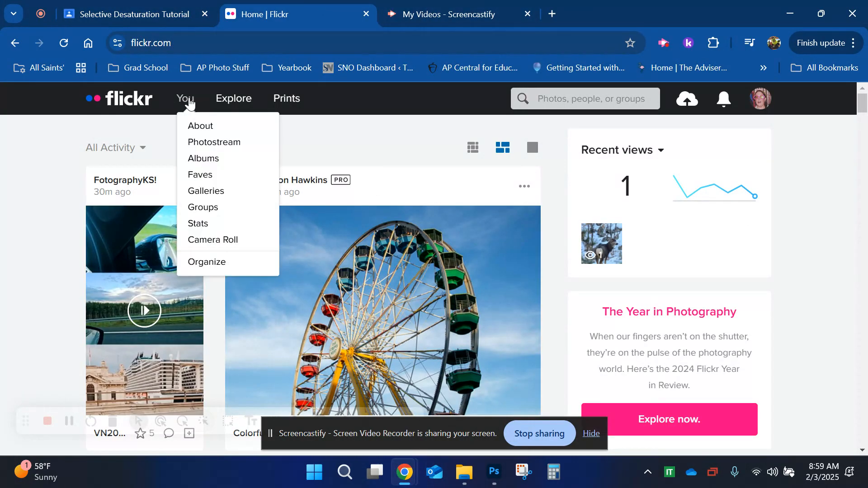
{"action": "left_click", "coordinate": [203, 207]}
{"action": "mouse_move", "coordinate": [192, 133]}
{"action": "left_click", "coordinate": [226, 144]}
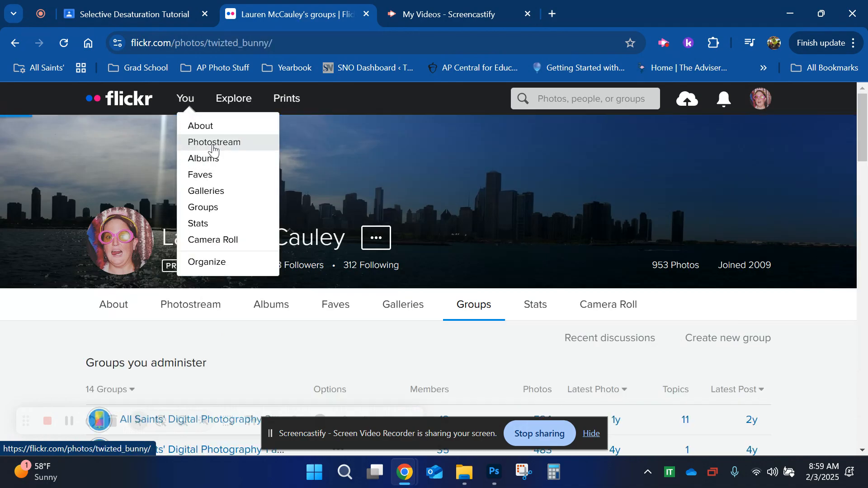
Step: Download the pink cholla cactus flower photo from the photostream in its original size (2268 × 4032)
{"action": "scroll", "coordinate": [465, 283], "scroll_direction": "down", "scroll_amount": 3}
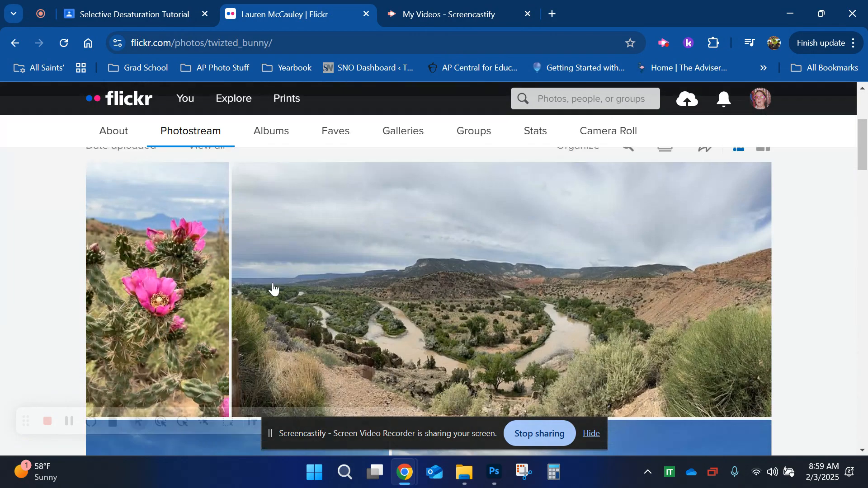
{"action": "left_click", "coordinate": [160, 256]}
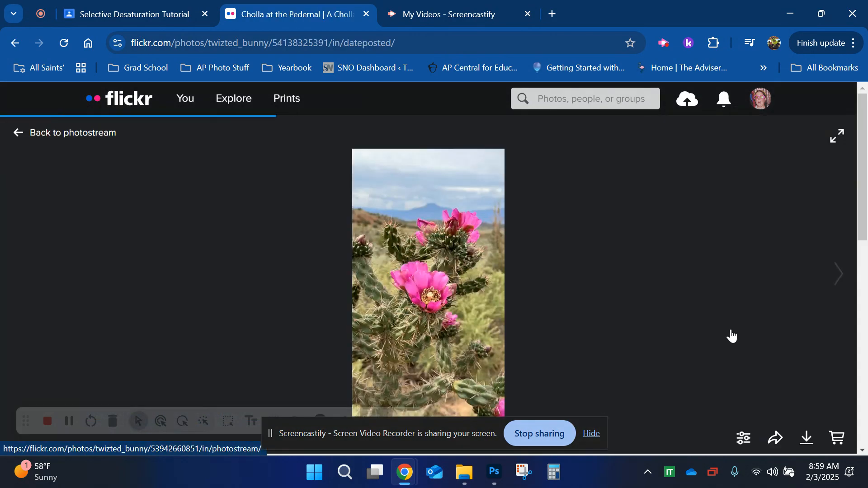
{"action": "left_click", "coordinate": [807, 437]}
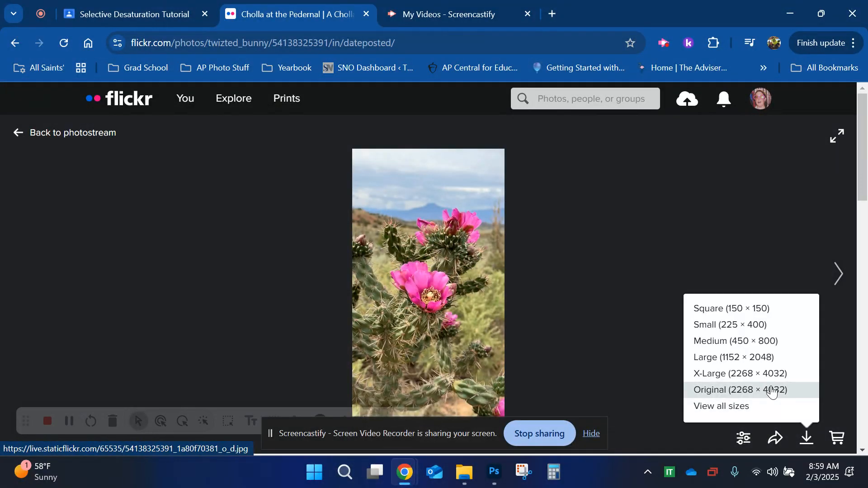
{"action": "left_click", "coordinate": [773, 391]}
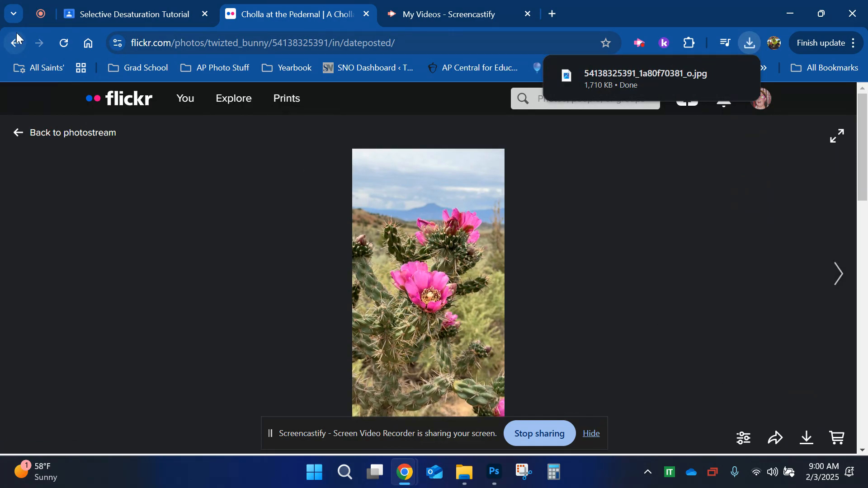
Step: Return to the photostream and download the Pinkbonnet photo in its original size (2268 × 4032)
{"action": "left_click", "coordinate": [12, 43]}
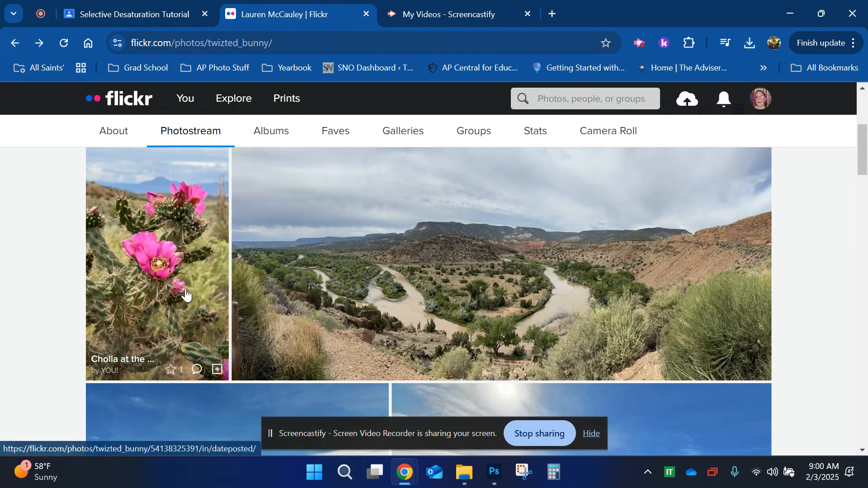
{"action": "scroll", "coordinate": [73, 308], "scroll_direction": "down", "scroll_amount": 5}
{"action": "scroll", "coordinate": [73, 308], "scroll_direction": "down", "scroll_amount": 3}
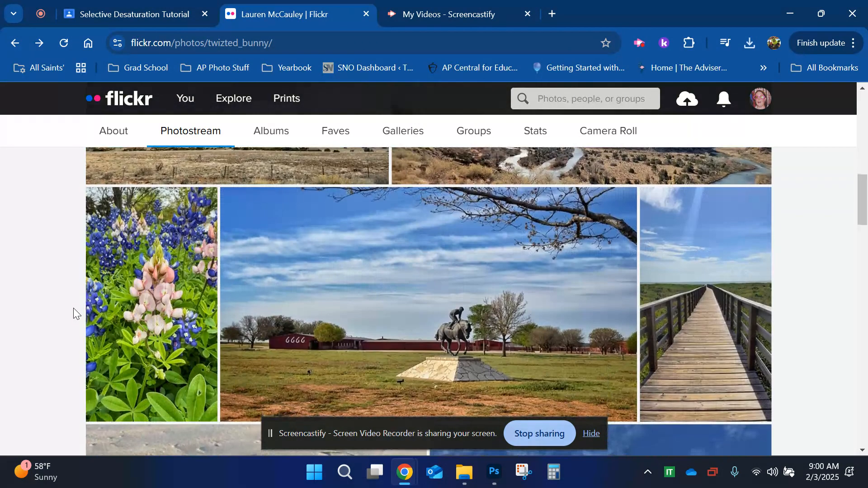
{"action": "left_click", "coordinate": [129, 296]}
{"action": "left_click", "coordinate": [807, 438]}
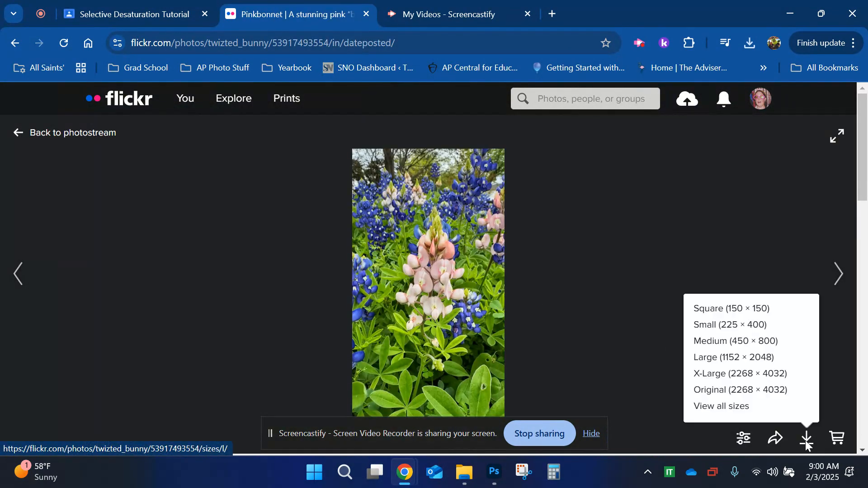
{"action": "left_click", "coordinate": [752, 391]}
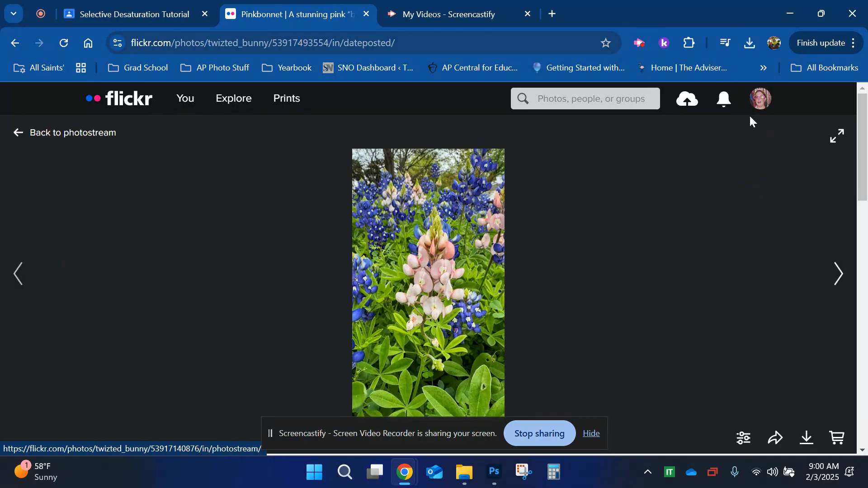
Step: Leave the browser for Photoshop and close DSC_3886.NEF without saving its changes
{"action": "left_click", "coordinate": [790, 14]}
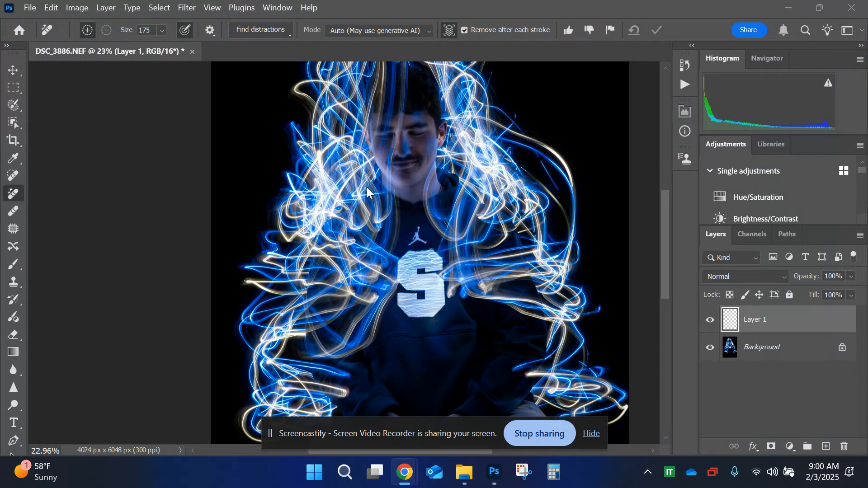
{"action": "left_click", "coordinate": [192, 51]}
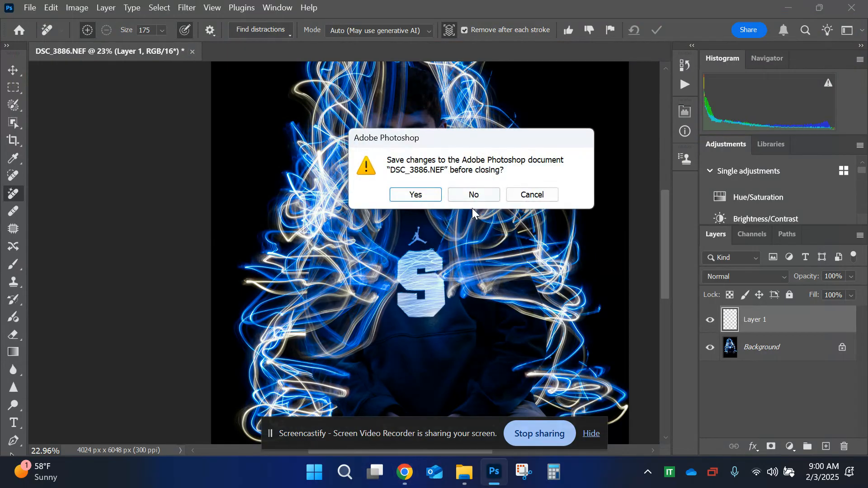
{"action": "left_click", "coordinate": [472, 200]}
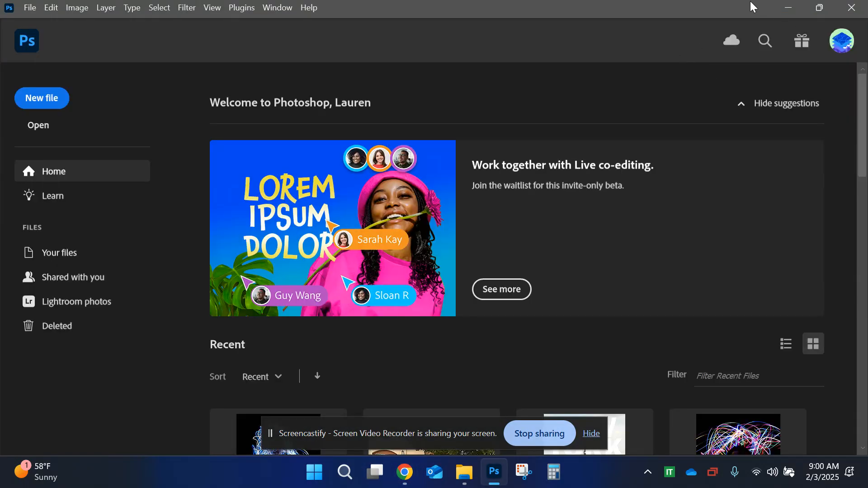
Step: Switch to File Explorer and show the Downloads folder with thumbnails to check the two downloaded flower photos
{"action": "left_click", "coordinate": [788, 10]}
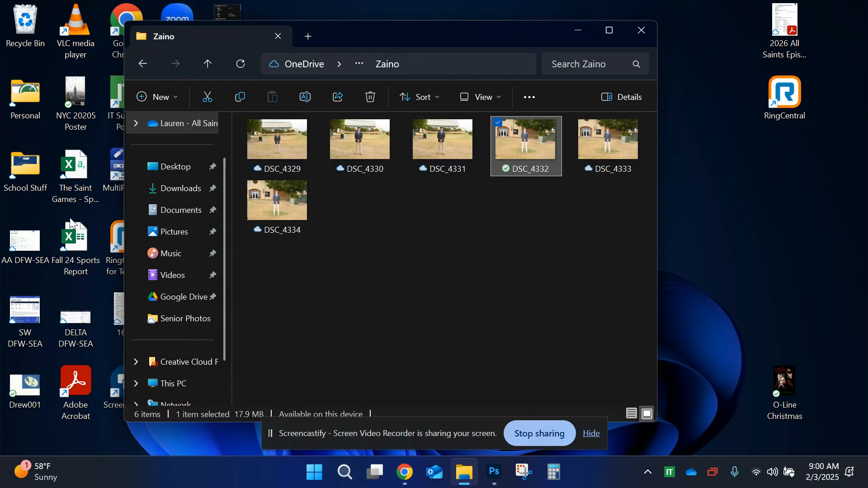
{"action": "left_click", "coordinate": [177, 194]}
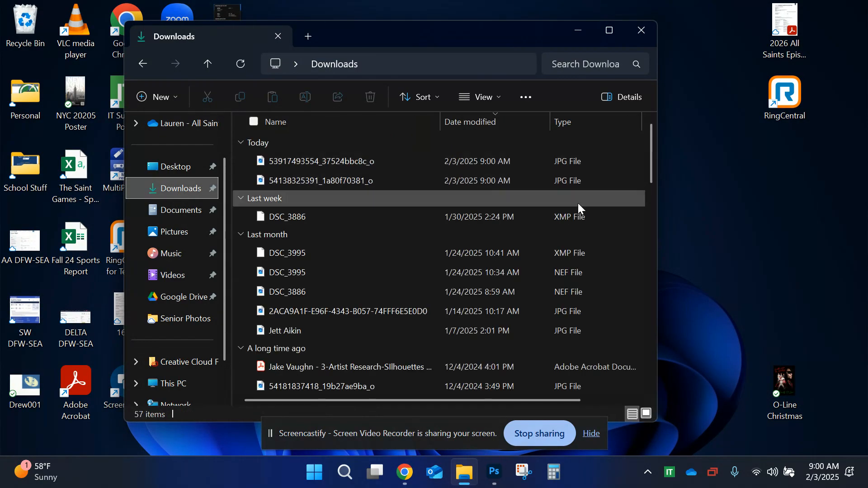
{"action": "left_click", "coordinate": [647, 414]}
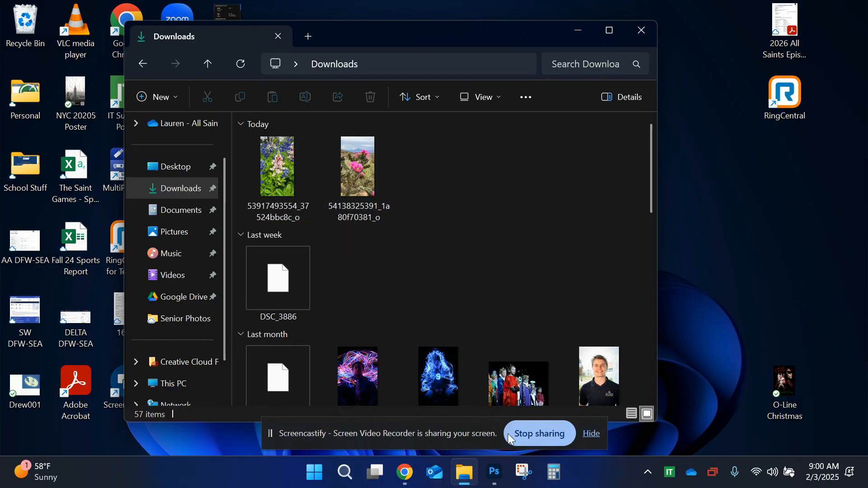
{"action": "mouse_move", "coordinate": [501, 482]}
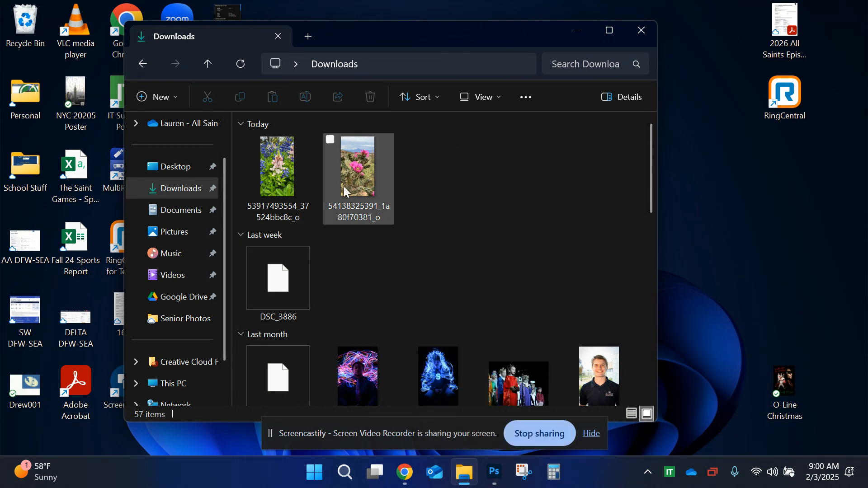
{"action": "left_click", "coordinate": [498, 471]}
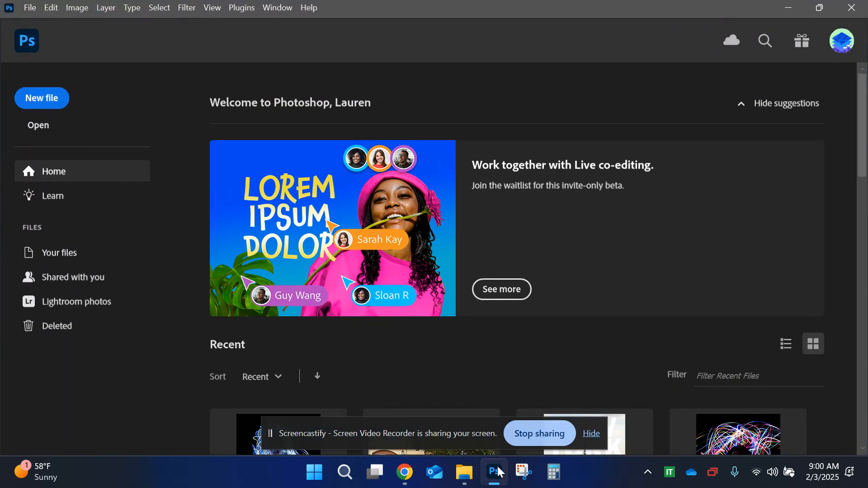
{"action": "left_click", "coordinate": [36, 123]}
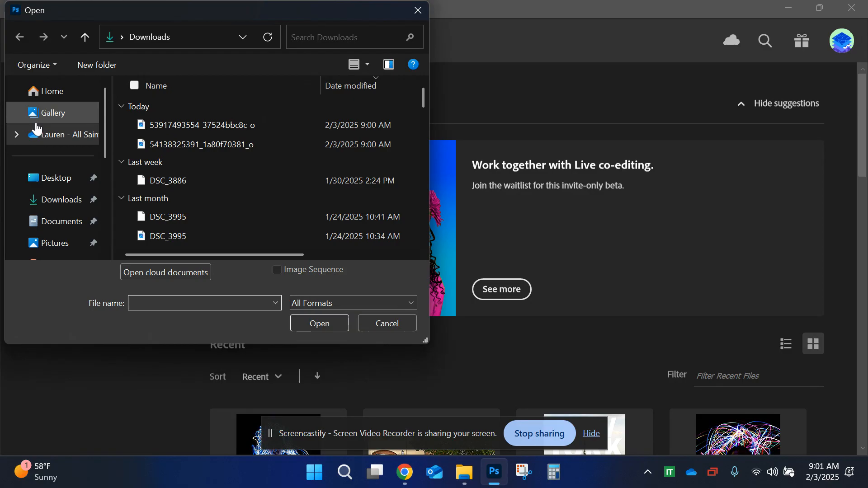
{"action": "left_click", "coordinate": [45, 200]}
{"action": "double_click", "coordinate": [178, 144]}
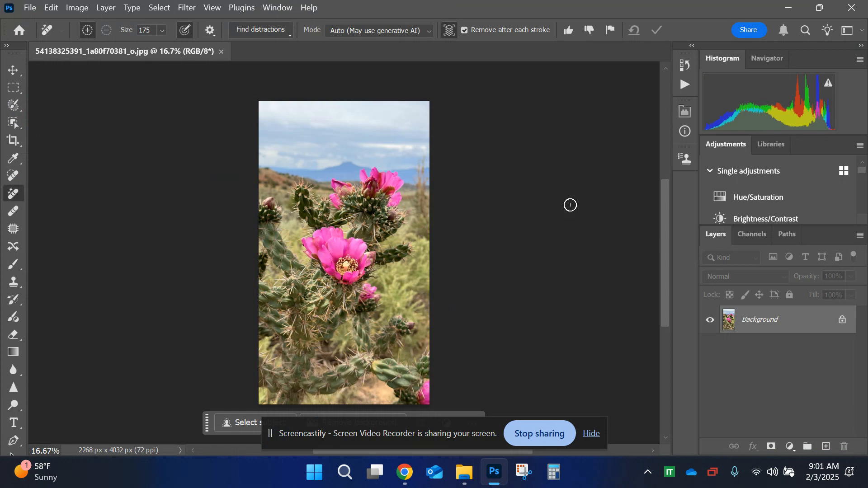
Step: Activate the Move tool, hide the screen-sharing notice and place the contextual task bar beside the photo
{"action": "key", "text": "ctrl+f"}
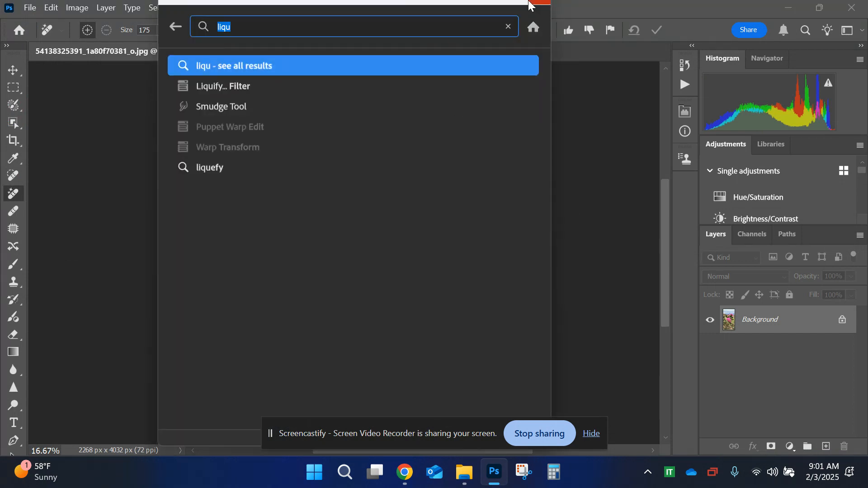
{"action": "key", "text": "Escape"}
{"action": "key", "text": "v"}
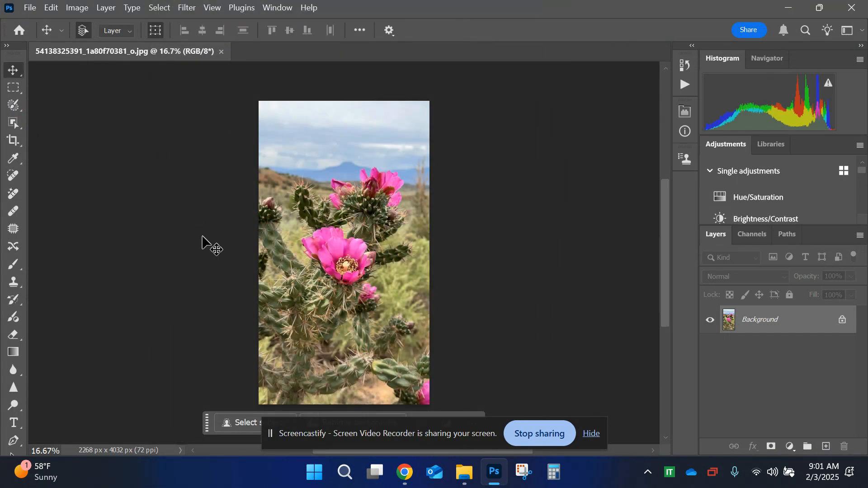
{"action": "key", "text": "ctrl+plus"}
{"action": "key", "text": "ctrl+plus"}
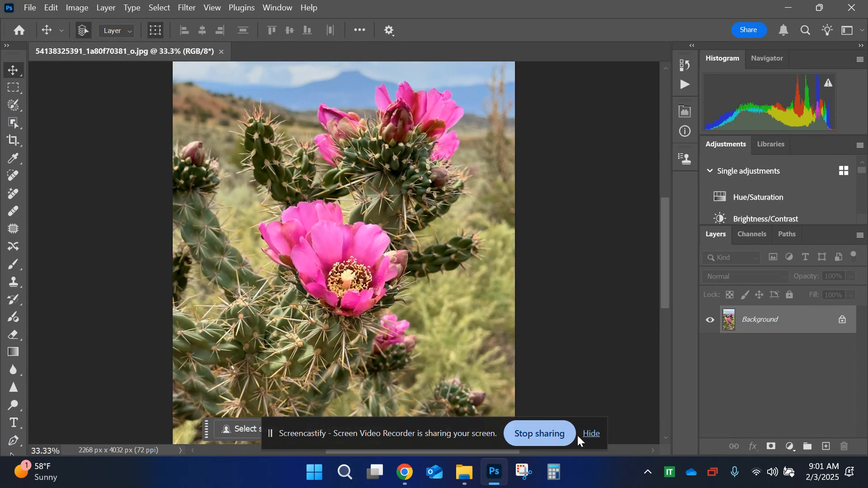
{"action": "left_click", "coordinate": [591, 434]}
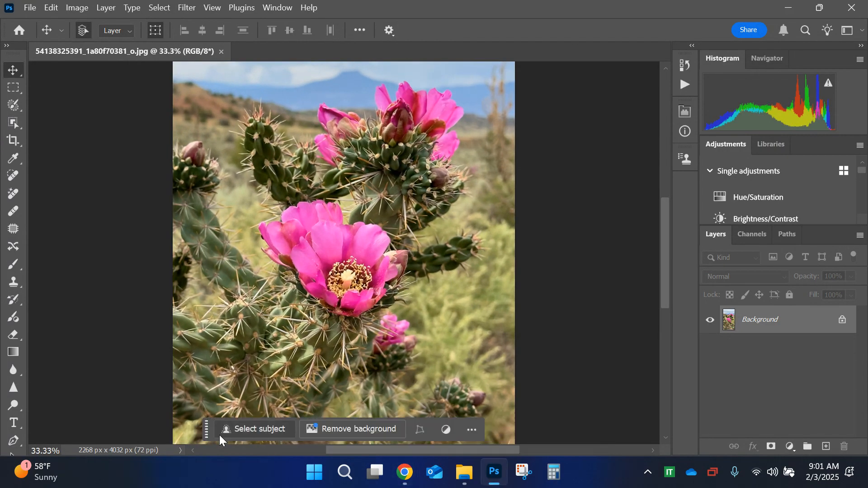
{"action": "left_click_drag", "start_coordinate": [204, 427], "coordinate": [562, 369]}
Step: Select the large central pink flower with the Object Selection tool
{"action": "scroll", "coordinate": [423, 375], "scroll_direction": "down", "scroll_amount": 5}
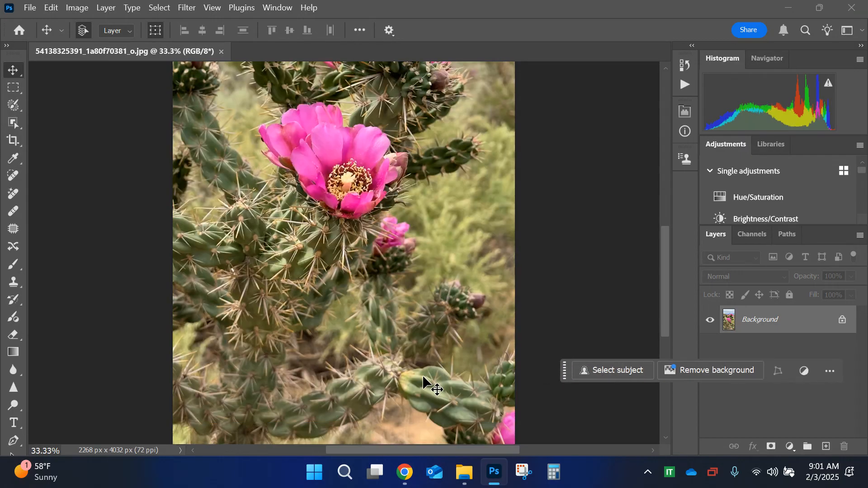
{"action": "scroll", "coordinate": [422, 376], "scroll_direction": "up", "scroll_amount": 5}
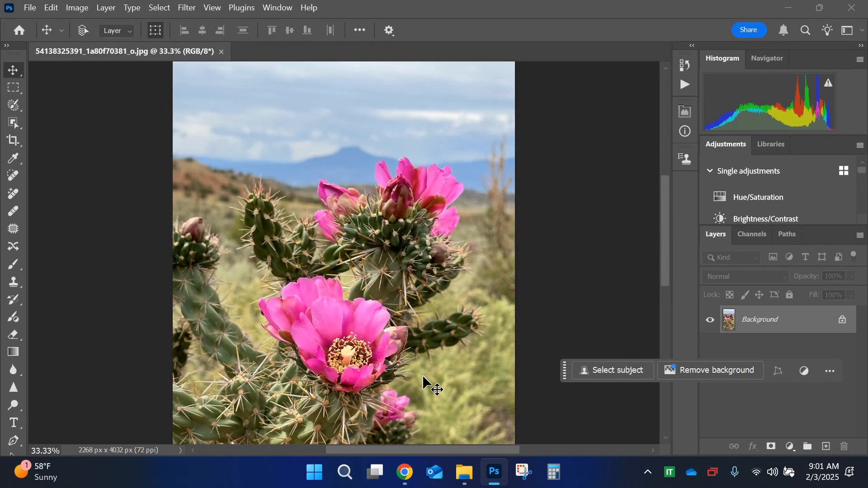
{"action": "scroll", "coordinate": [422, 375], "scroll_direction": "down", "scroll_amount": 1}
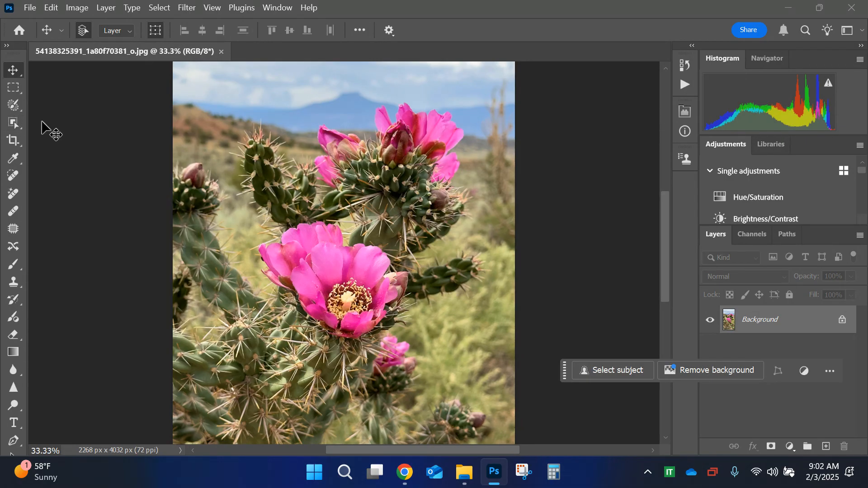
{"action": "left_click", "coordinate": [12, 129]}
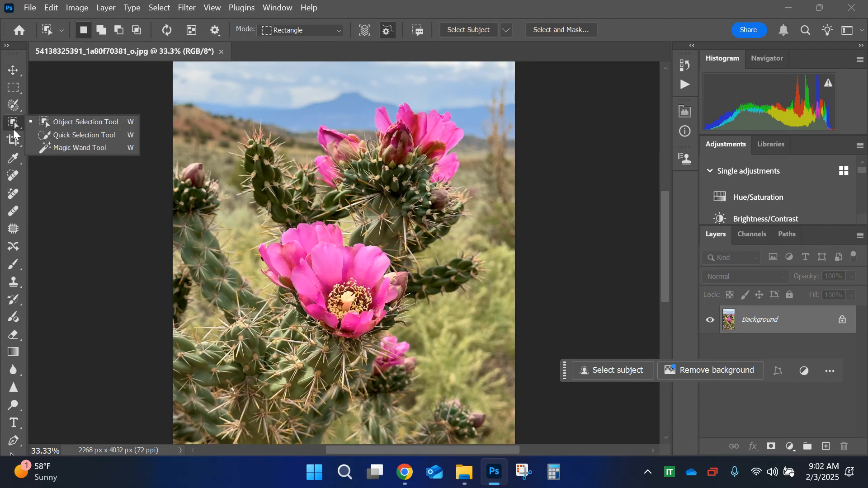
{"action": "left_click", "coordinate": [91, 119]}
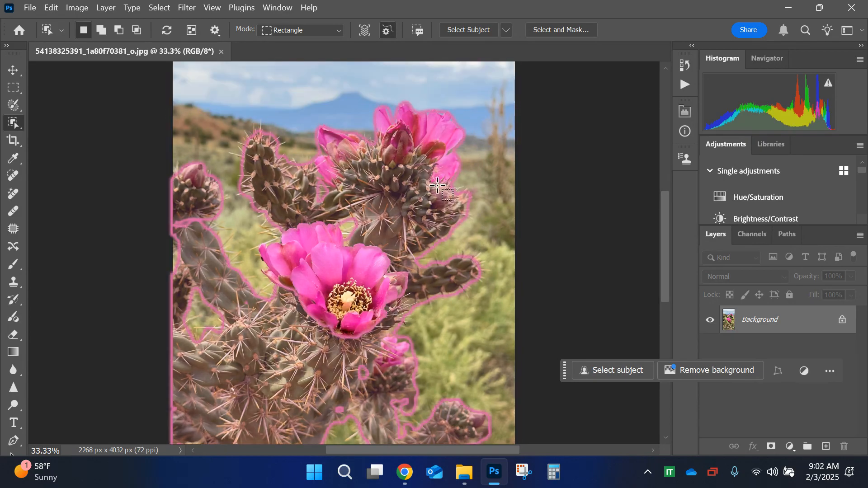
{"action": "scroll", "coordinate": [422, 233], "scroll_direction": "down", "scroll_amount": 2}
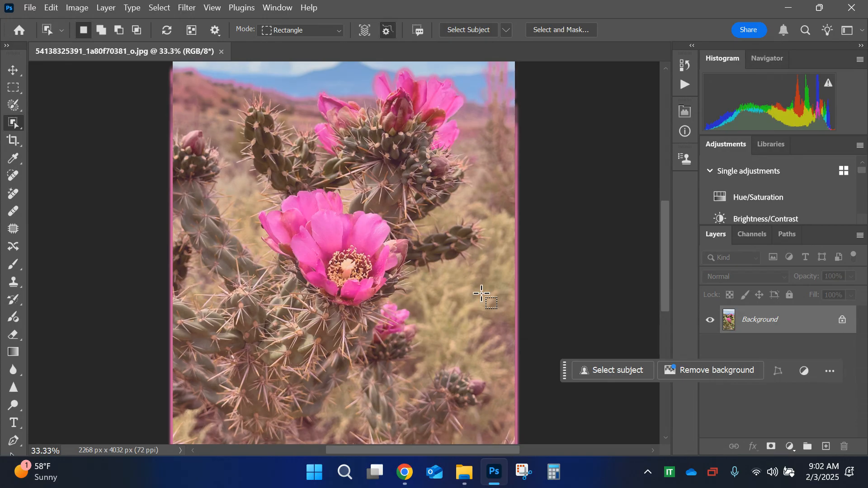
{"action": "left_click", "coordinate": [366, 229]}
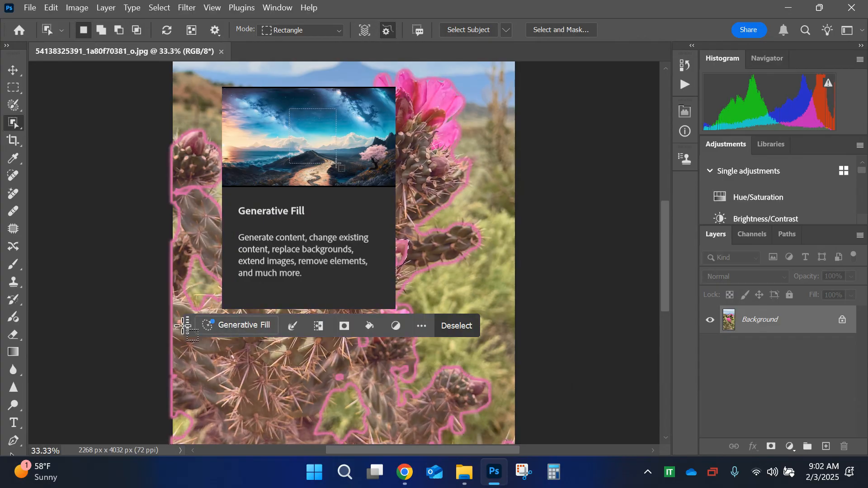
Step: Move the contextual task bar off the photo and select the cactus object surrounding the central flower
{"action": "left_click_drag", "start_coordinate": [183, 326], "coordinate": [563, 144]}
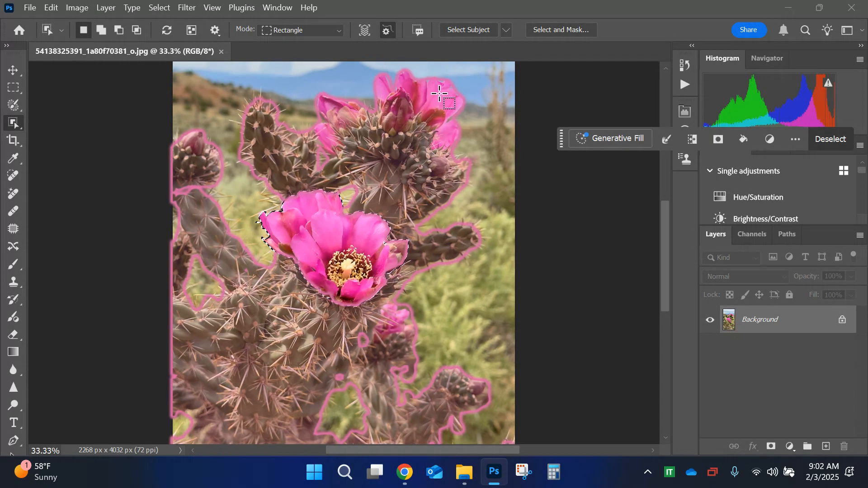
{"action": "left_click", "coordinate": [439, 94]}
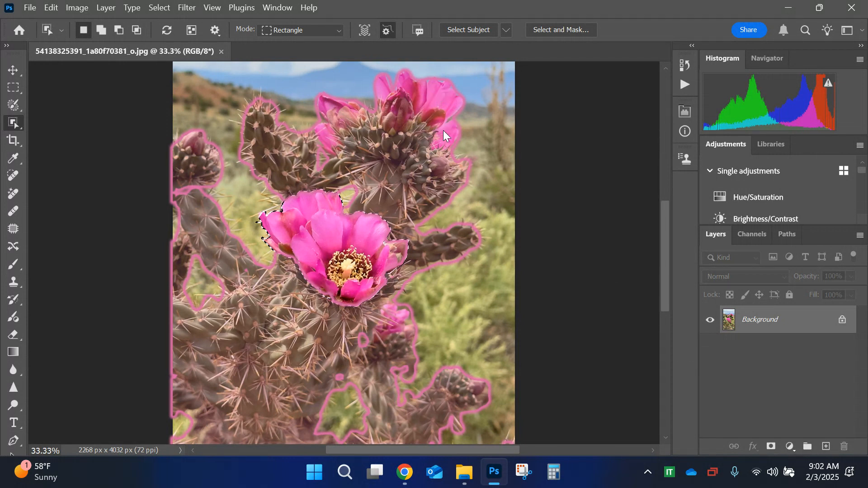
{"action": "key", "text": "ctrl+minus"}
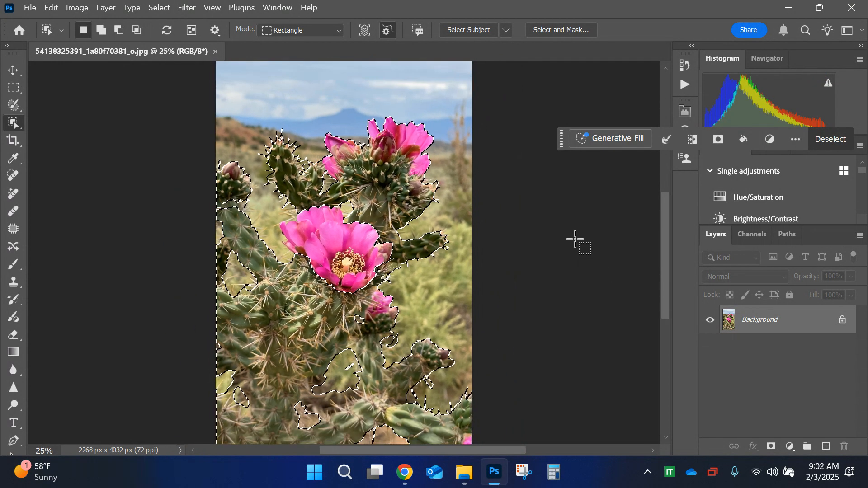
Step: Switch to the Magic Wand tool and clear the cactus selection
{"action": "scroll", "coordinate": [431, 298], "scroll_direction": "down", "scroll_amount": 5}
{"action": "scroll", "coordinate": [431, 299], "scroll_direction": "up", "scroll_amount": 4}
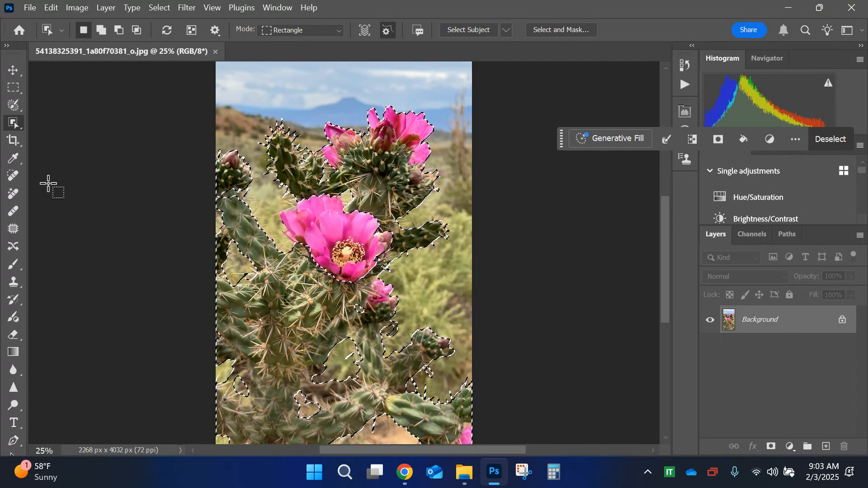
{"action": "right_click", "coordinate": [15, 122]}
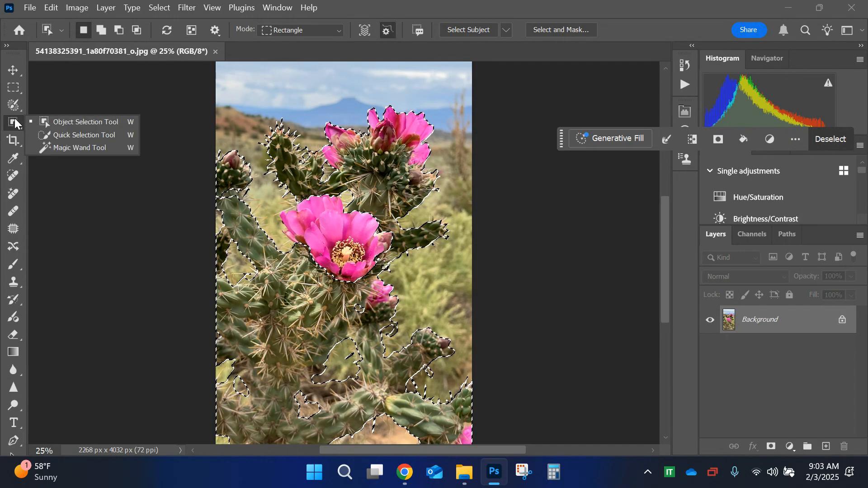
{"action": "left_click", "coordinate": [80, 148]}
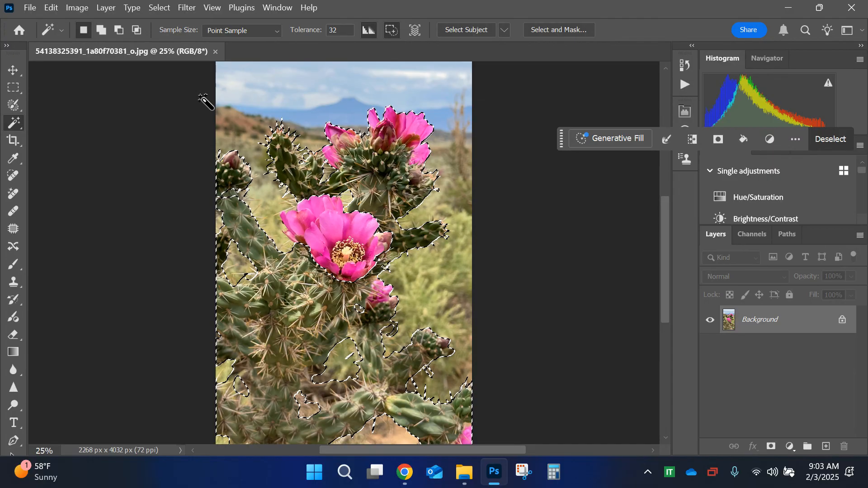
{"action": "key", "text": "ctrl+d"}
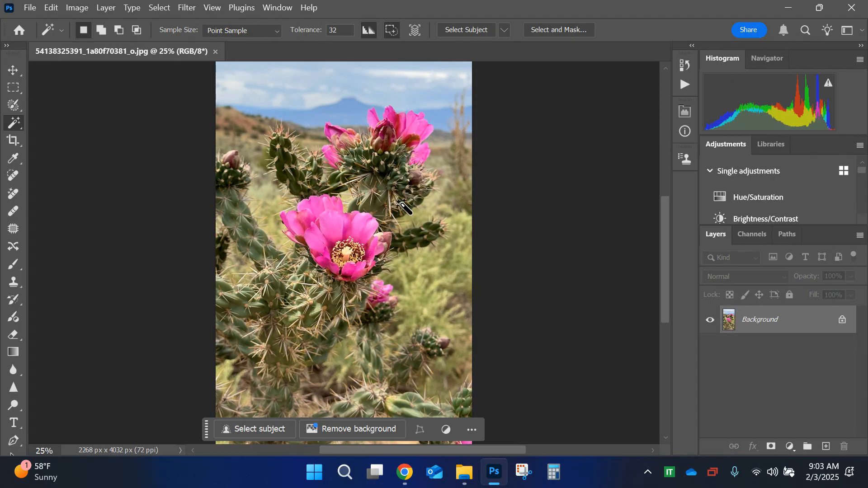
Step: Select the upper petals of the central pink flower with the Magic Wand and move the contextual task bar off the photo
{"action": "left_click", "coordinate": [335, 226]}
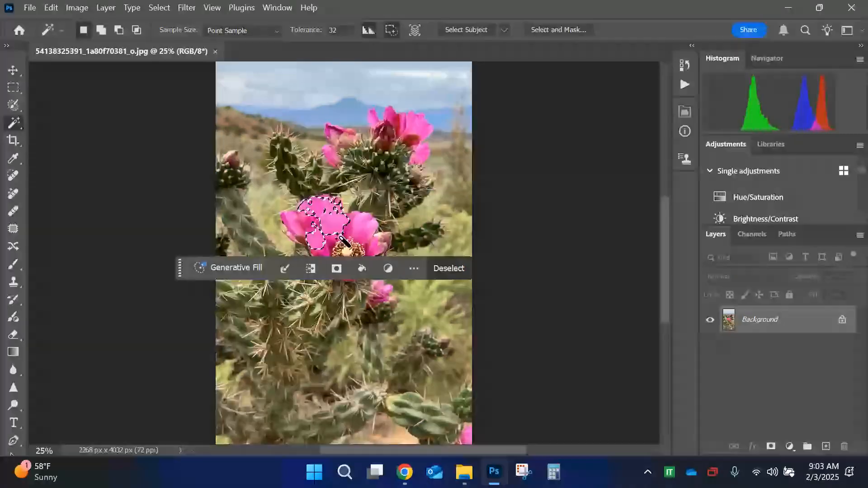
{"action": "left_click_drag", "start_coordinate": [179, 268], "coordinate": [523, 345]}
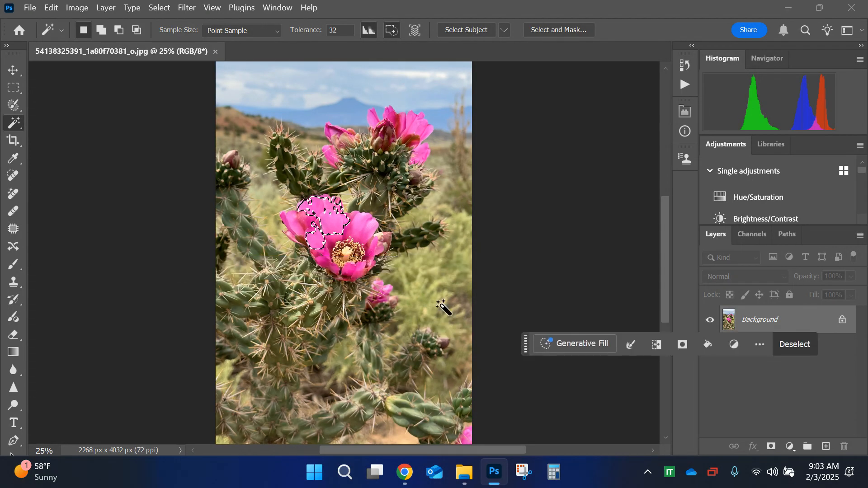
Step: Add the remaining petals of the central pink flower to the Magic Wand selection
{"action": "scroll", "coordinate": [322, 217], "scroll_direction": "up", "scroll_amount": 3}
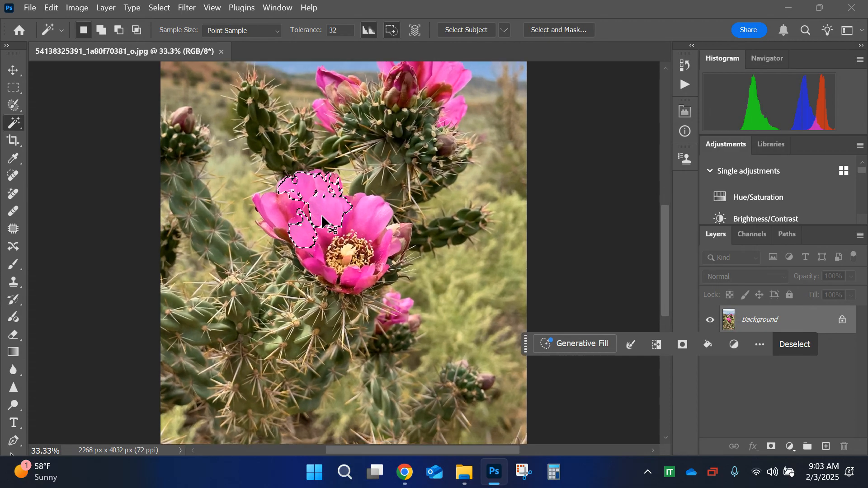
{"action": "key", "text": "shift"}
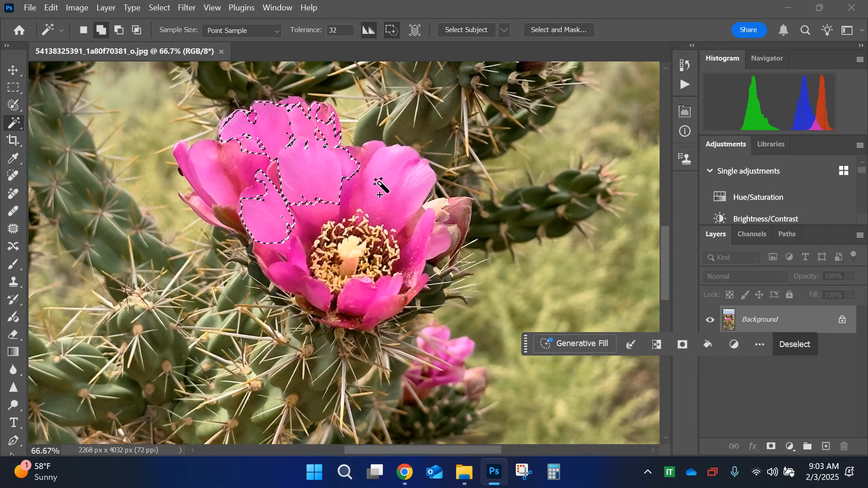
{"action": "left_click", "coordinate": [376, 181], "text": "shift"}
{"action": "left_click", "coordinate": [350, 196], "text": "shift"}
{"action": "left_click", "coordinate": [306, 201], "text": "shift"}
{"action": "left_click", "coordinate": [259, 204], "text": "shift"}
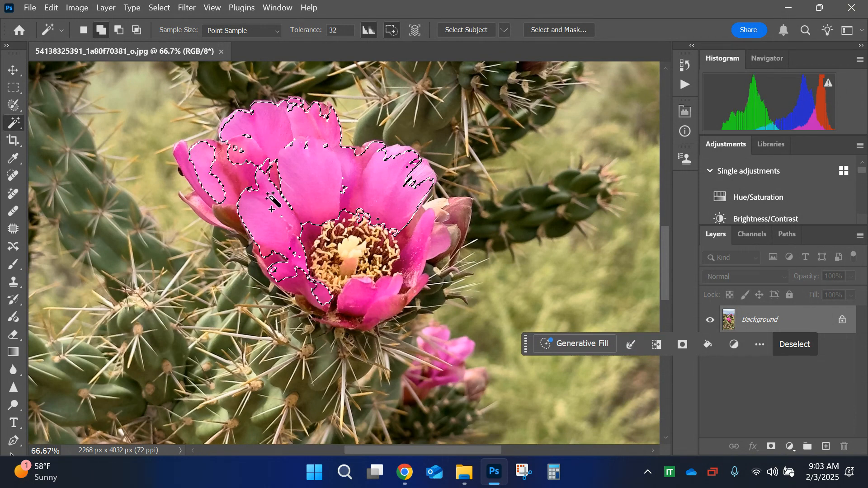
{"action": "left_click", "coordinate": [219, 181], "text": "shift"}
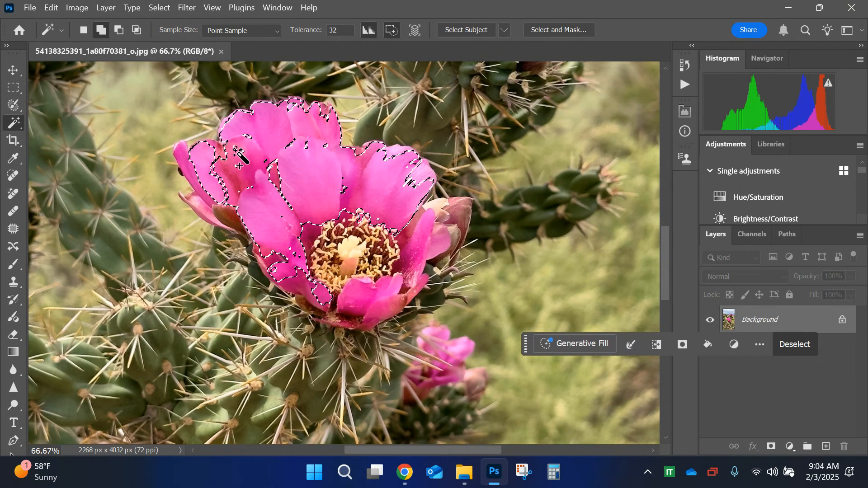
{"action": "left_click", "coordinate": [428, 235], "text": "shift"}
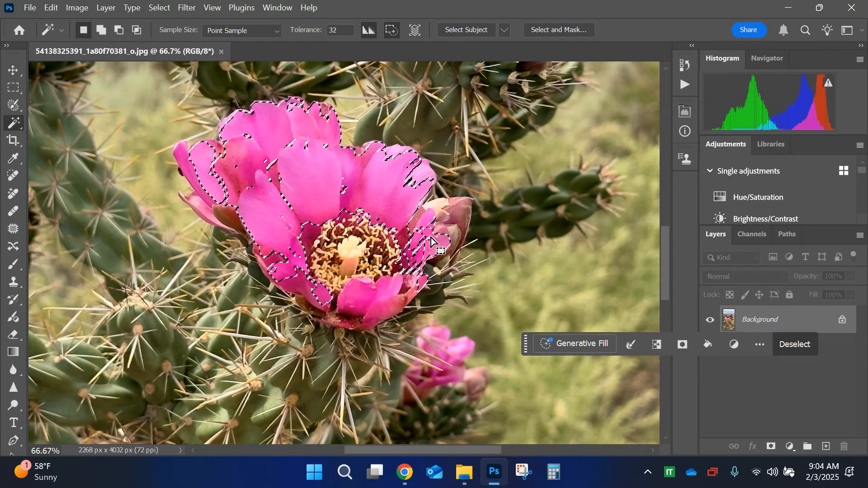
{"action": "key", "text": "ctrl+minus"}
{"action": "key", "text": "ctrl+minus"}
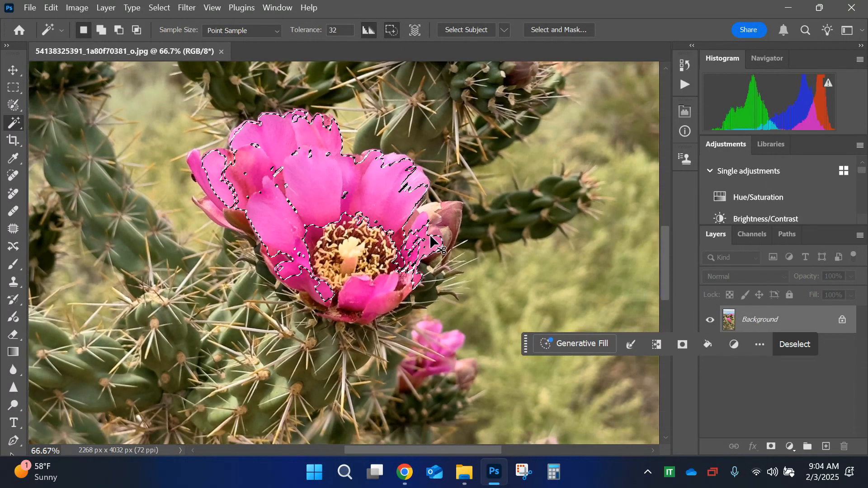
{"action": "left_click", "coordinate": [355, 276]}
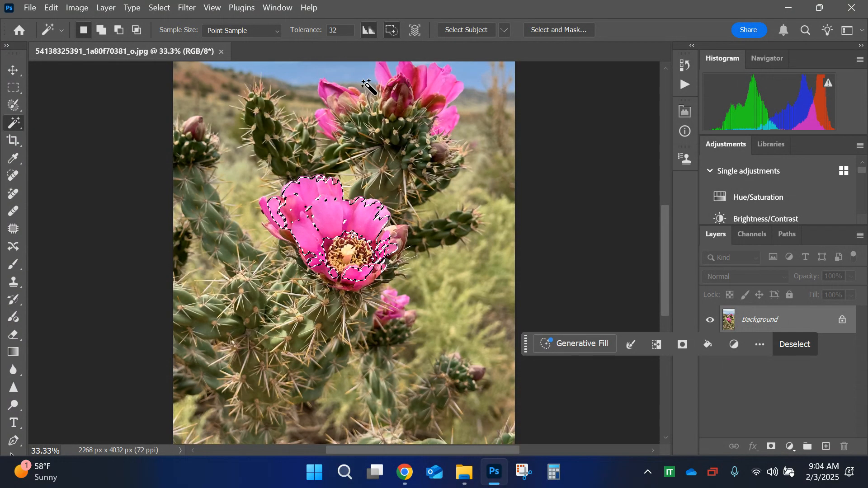
Step: Switch to Chrome, review the color selection instructions in the Selective Desaturation Tutorial, and return to Photoshop
{"action": "left_click", "coordinate": [404, 472]}
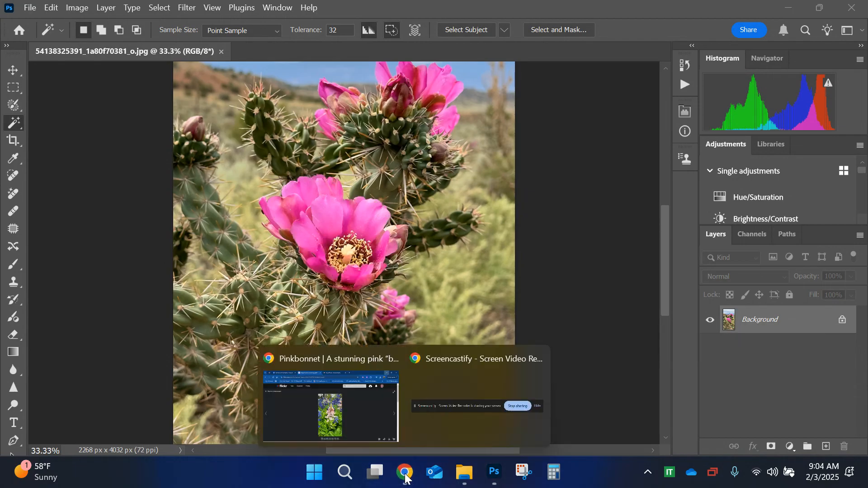
{"action": "left_click", "coordinate": [347, 419]}
{"action": "left_click", "coordinate": [138, 11]}
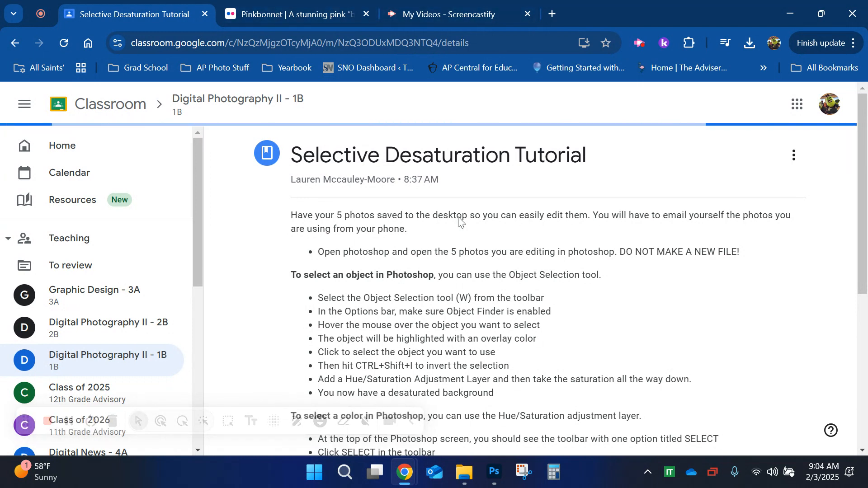
{"action": "scroll", "coordinate": [459, 218], "scroll_direction": "down", "scroll_amount": 5}
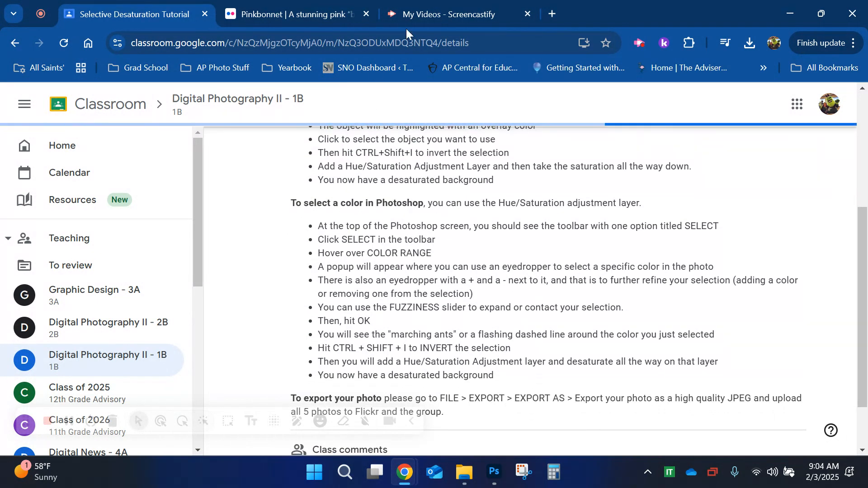
{"action": "left_click", "coordinate": [492, 475]}
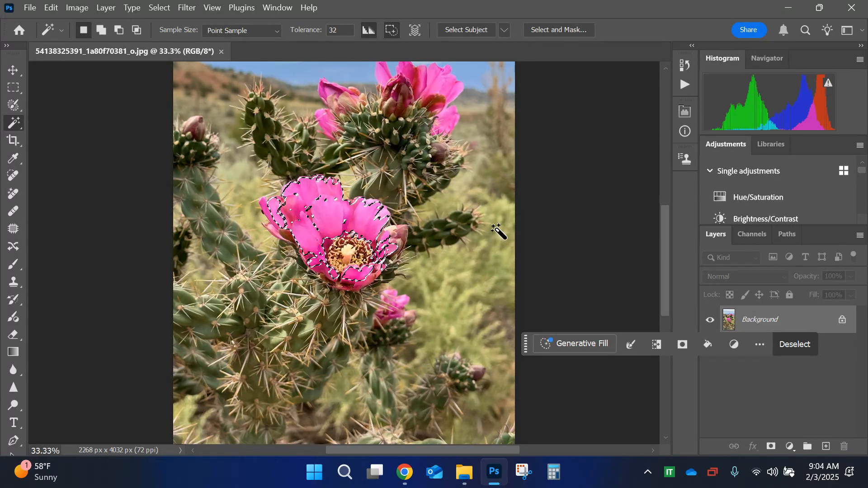
Step: Clear the petal selection, activate the Move tool and place the contextual task bar beside the photo
{"action": "key", "text": "ctrl+d"}
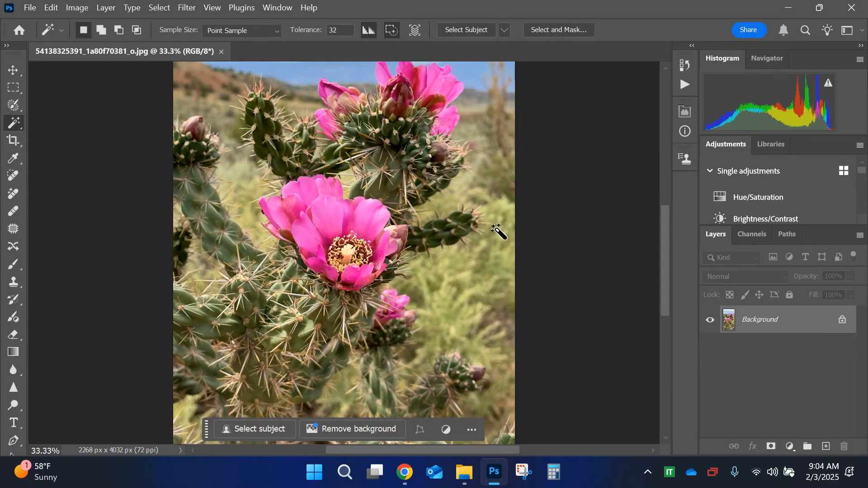
{"action": "left_click", "coordinate": [13, 70]}
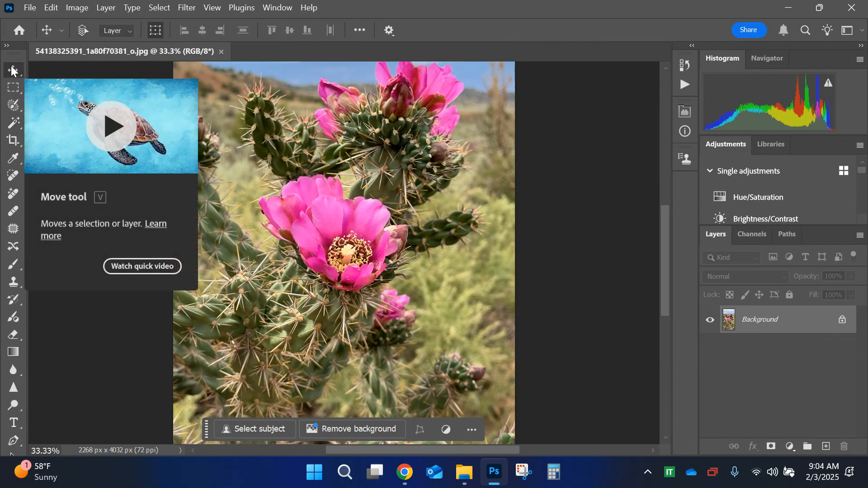
{"action": "key", "text": "ctrl+minus"}
{"action": "key", "text": "ctrl+minus"}
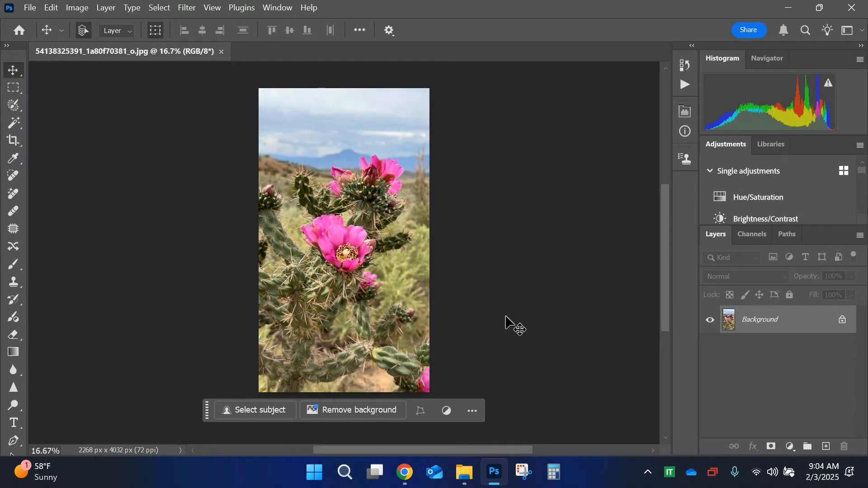
{"action": "left_click_drag", "start_coordinate": [207, 410], "coordinate": [588, 407]}
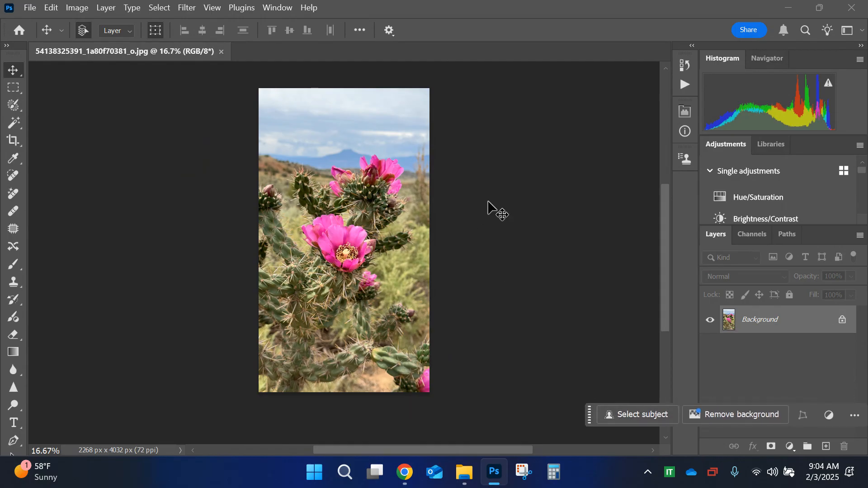
Step: Open Color Range, move its dialog beside the photo and sample the pink of the central flower
{"action": "left_click", "coordinate": [160, 9]}
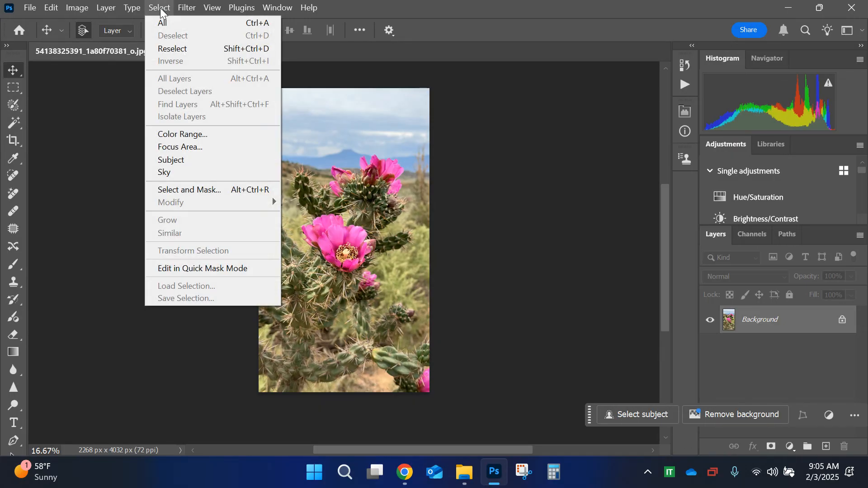
{"action": "left_click", "coordinate": [195, 135]}
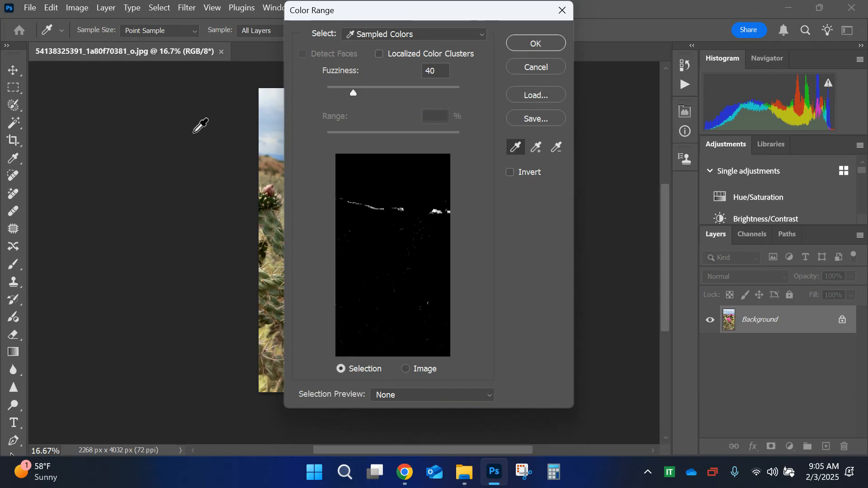
{"action": "left_click_drag", "start_coordinate": [444, 6], "coordinate": [604, 18]}
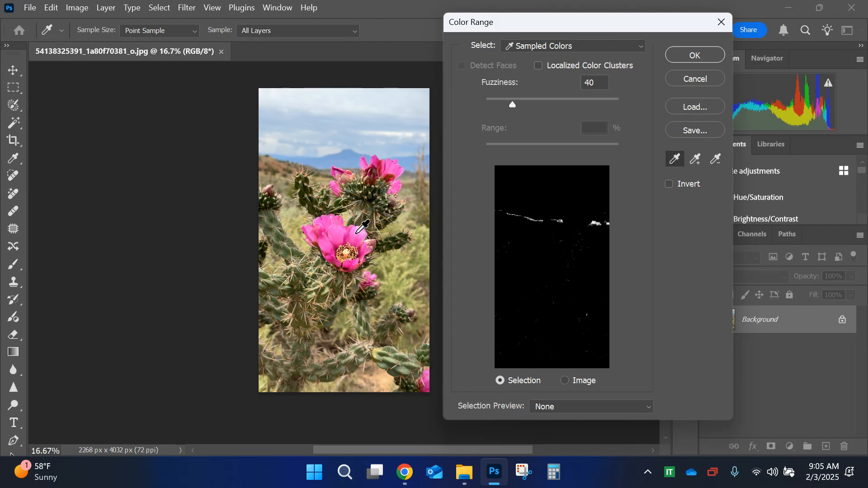
{"action": "key", "text": "ctrl+plus"}
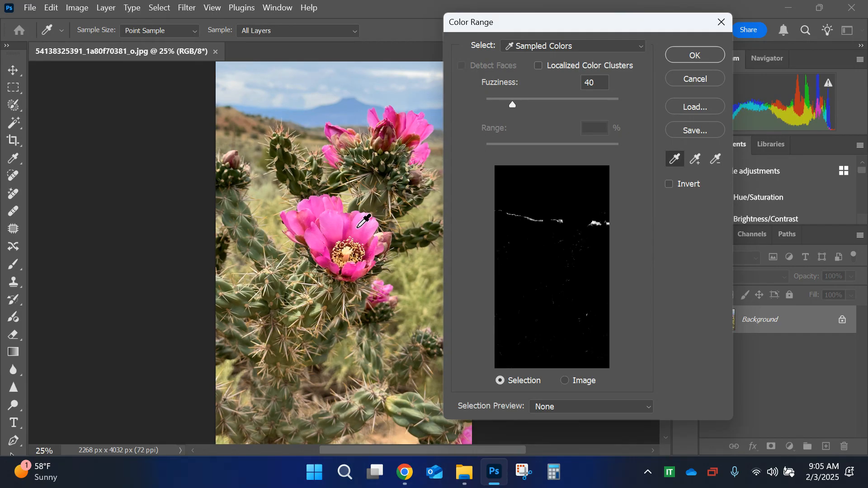
{"action": "left_click", "coordinate": [359, 227]}
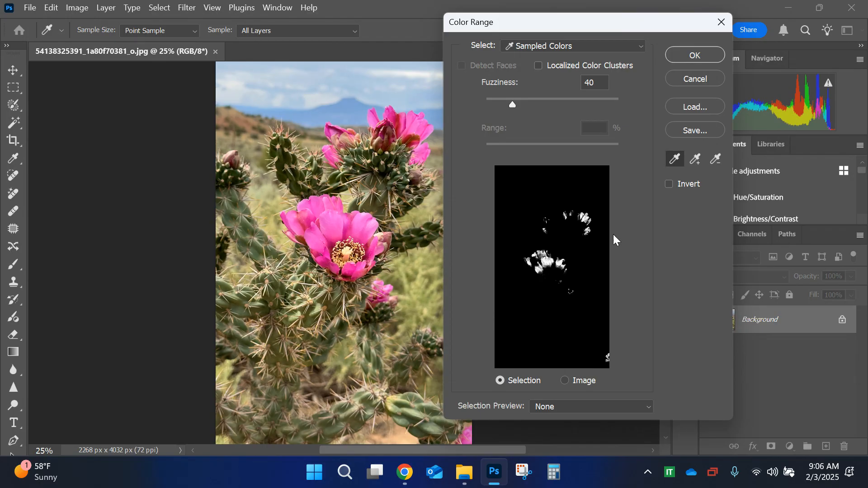
Step: Add further pink shades from the central flower's petals to the sampled color range
{"action": "left_click", "coordinate": [696, 163]}
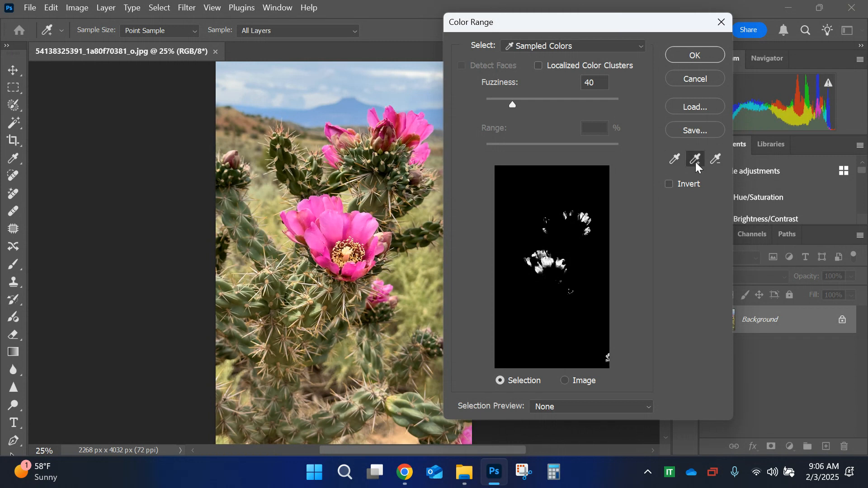
{"action": "left_click", "coordinate": [349, 275]}
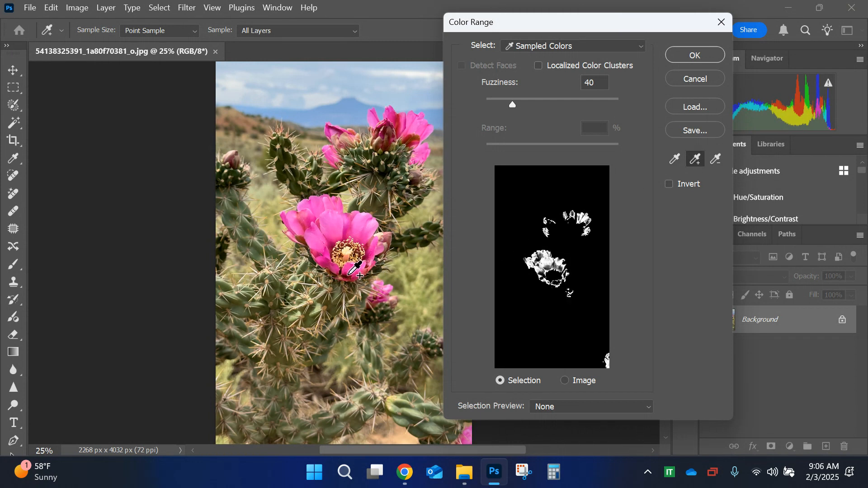
{"action": "left_click", "coordinate": [371, 225]}
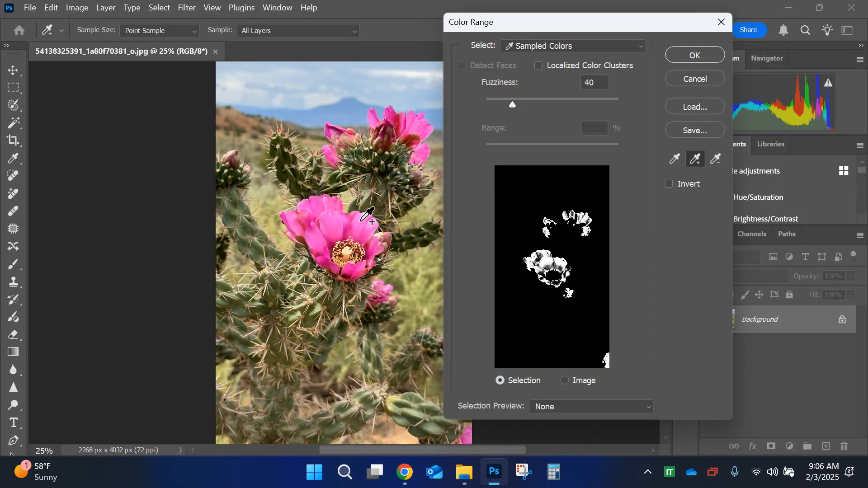
{"action": "left_click", "coordinate": [356, 231]}
{"action": "left_click", "coordinate": [366, 246]}
{"action": "left_click", "coordinate": [354, 229]}
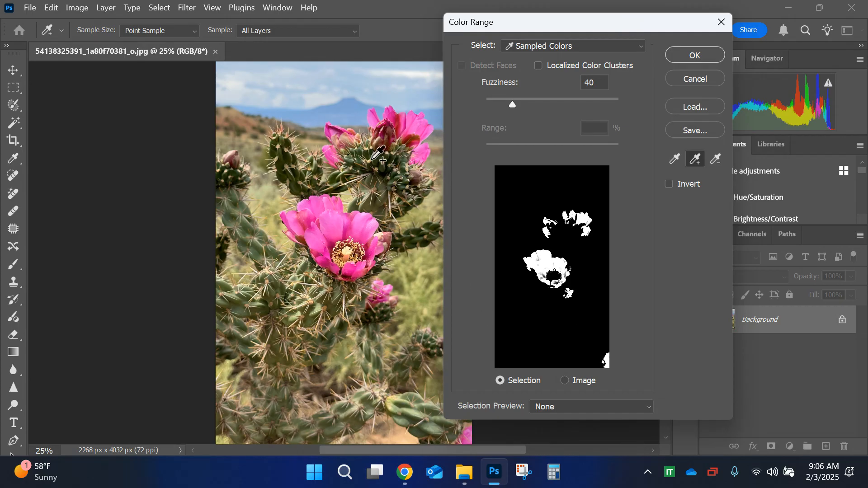
Step: Try adding the distant mountain's blue to the color range and subtracting it again, and cancel Color Range
{"action": "left_click", "coordinate": [339, 107]}
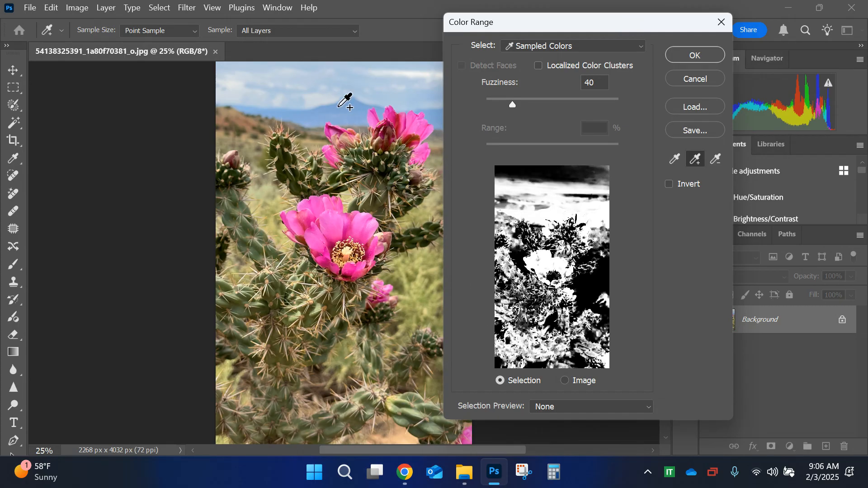
{"action": "left_click", "coordinate": [716, 160]}
{"action": "left_click", "coordinate": [355, 108]}
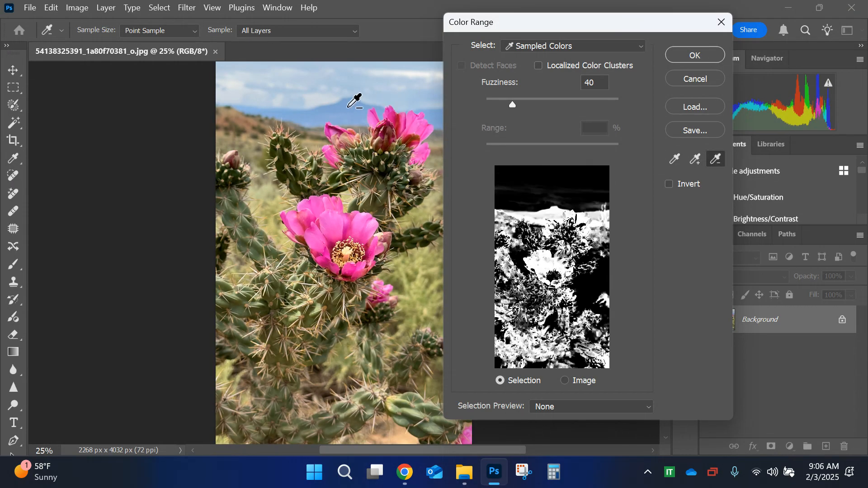
{"action": "left_click", "coordinate": [345, 100]}
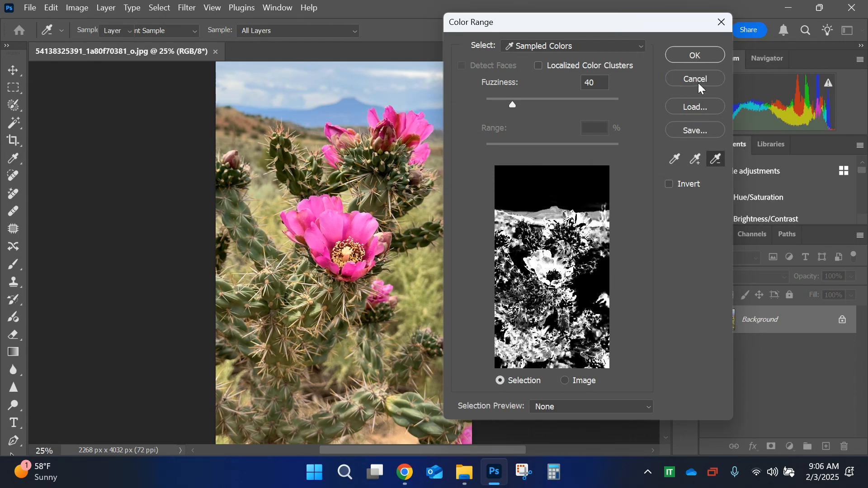
{"action": "left_click", "coordinate": [698, 82]}
Step: Reopen Color Range and sample the pink of a petal on the central flower
{"action": "left_click", "coordinate": [159, 7]}
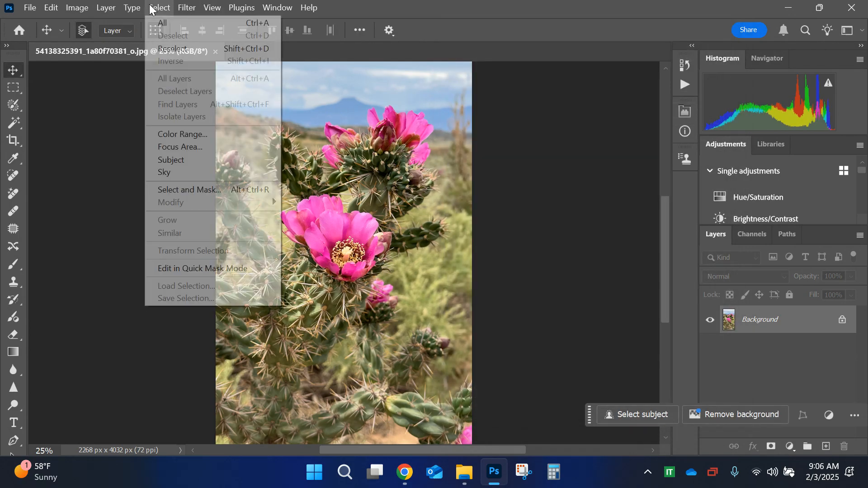
{"action": "left_click", "coordinate": [180, 134]}
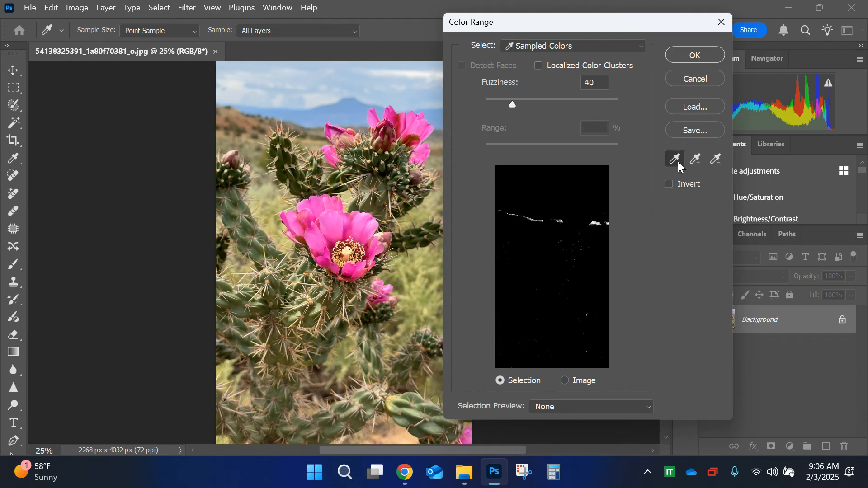
{"action": "left_click", "coordinate": [362, 232]}
Step: Add further pink shades from the central flower and the upper bloom to the sampled color range
{"action": "left_click", "coordinate": [696, 158]}
{"action": "left_click", "coordinate": [356, 226]}
{"action": "left_click", "coordinate": [349, 228]}
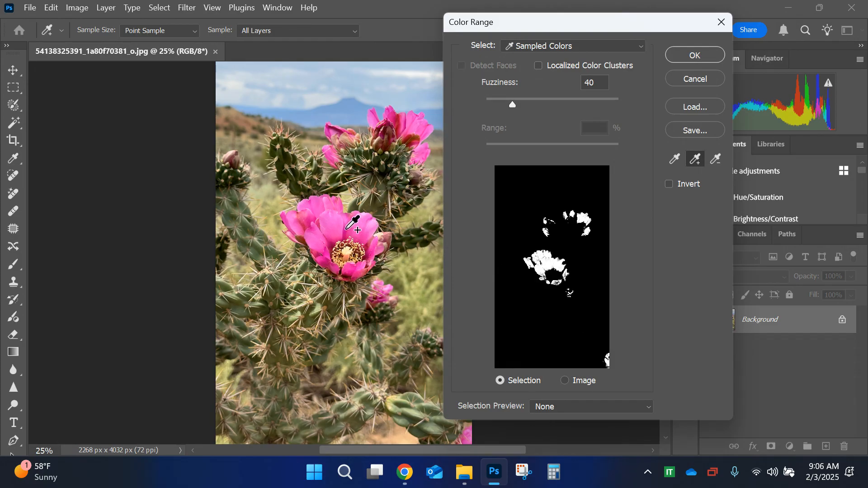
{"action": "left_click", "coordinate": [370, 226]}
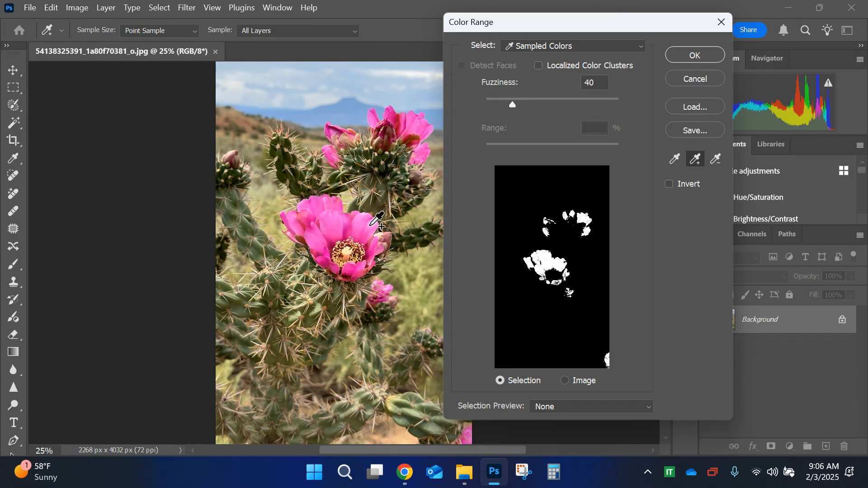
{"action": "left_click", "coordinate": [370, 226]}
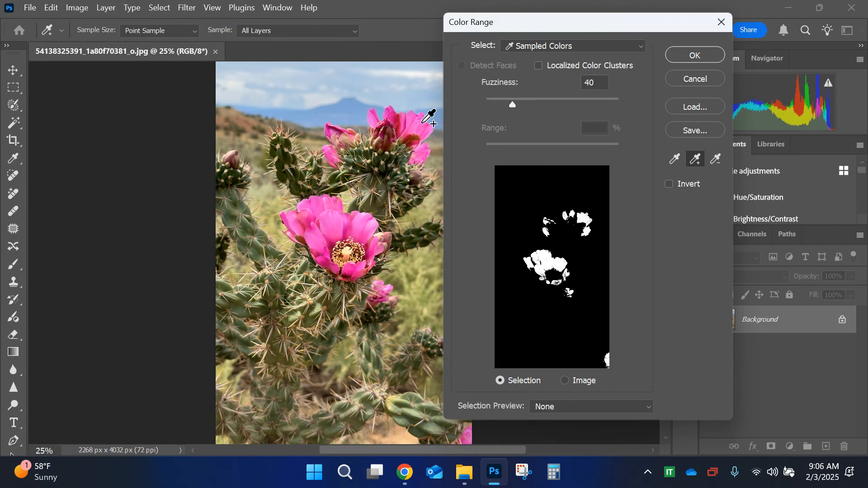
{"action": "left_click", "coordinate": [400, 121]}
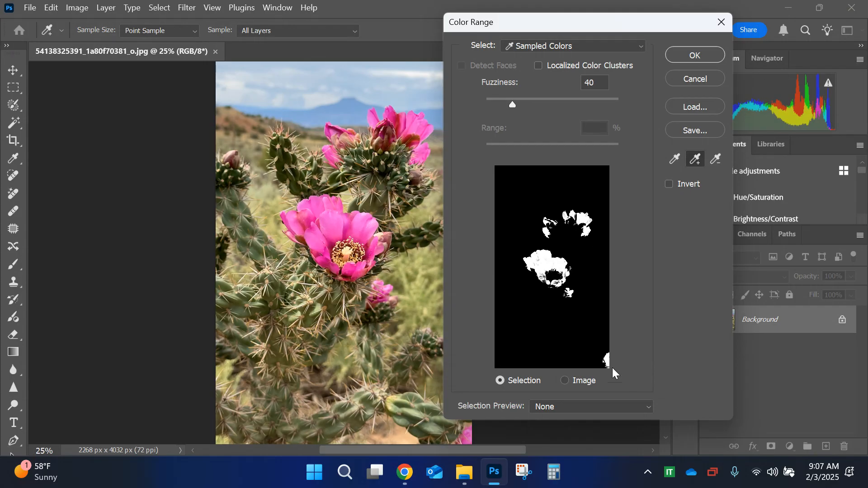
Step: Move the Color Range dialog clear of the photo, set Fuzziness to 91 and accept the selection
{"action": "left_click_drag", "start_coordinate": [592, 22], "coordinate": [658, 29]}
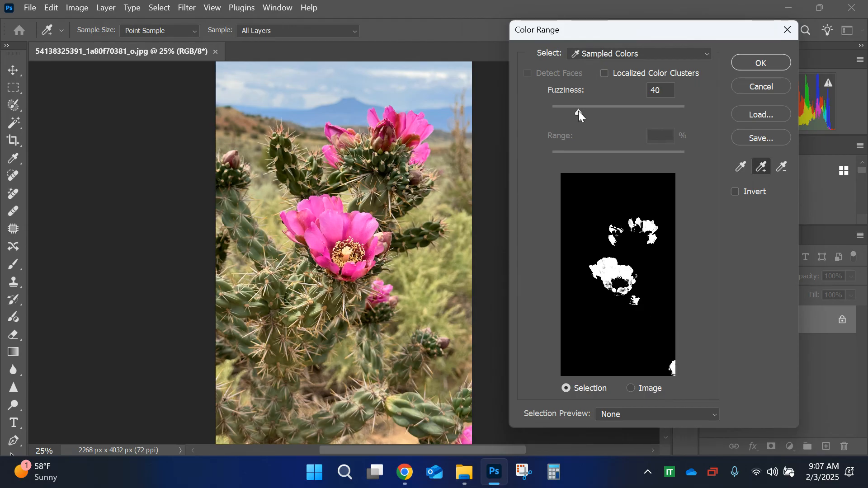
{"action": "left_click_drag", "start_coordinate": [579, 110], "coordinate": [666, 100]}
{"action": "left_click_drag", "start_coordinate": [725, 100], "coordinate": [726, 99]}
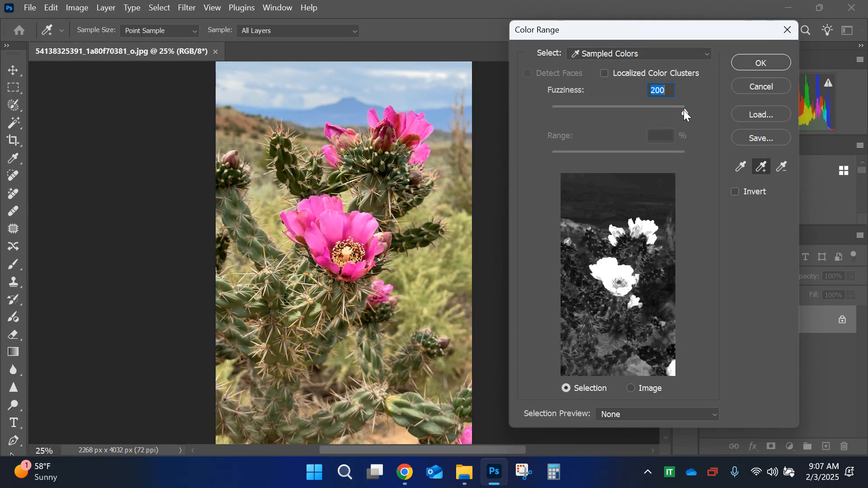
{"action": "left_click_drag", "start_coordinate": [684, 110], "coordinate": [642, 110]}
{"action": "left_click", "coordinate": [613, 106]}
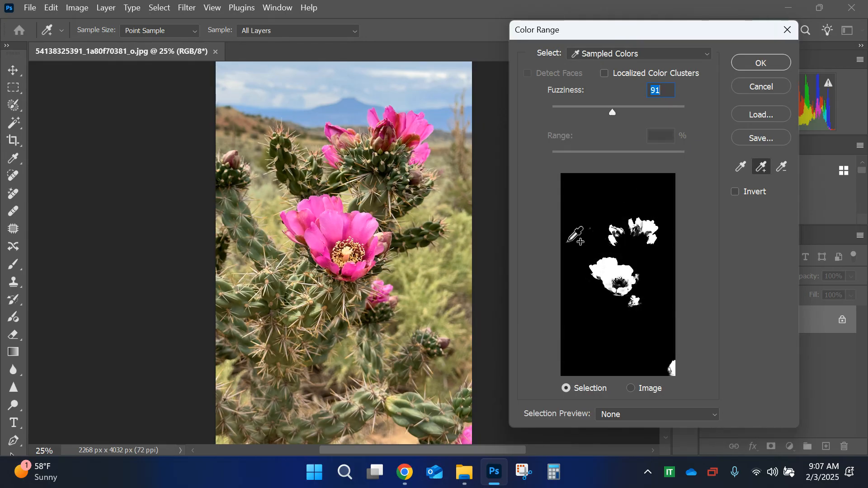
{"action": "left_click", "coordinate": [615, 110]}
{"action": "left_click", "coordinate": [766, 59]}
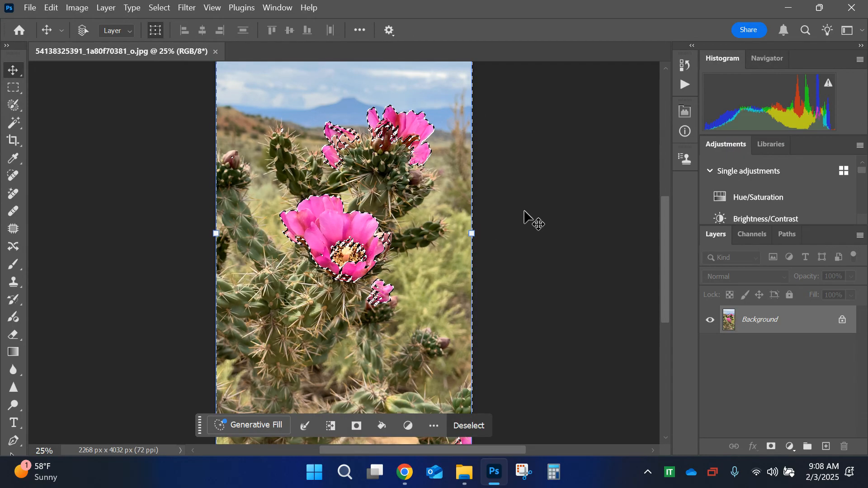
Step: Invert the bloom selection and add a Hue/Saturation adjustment layer masked by it
{"action": "left_click", "coordinate": [164, 9]}
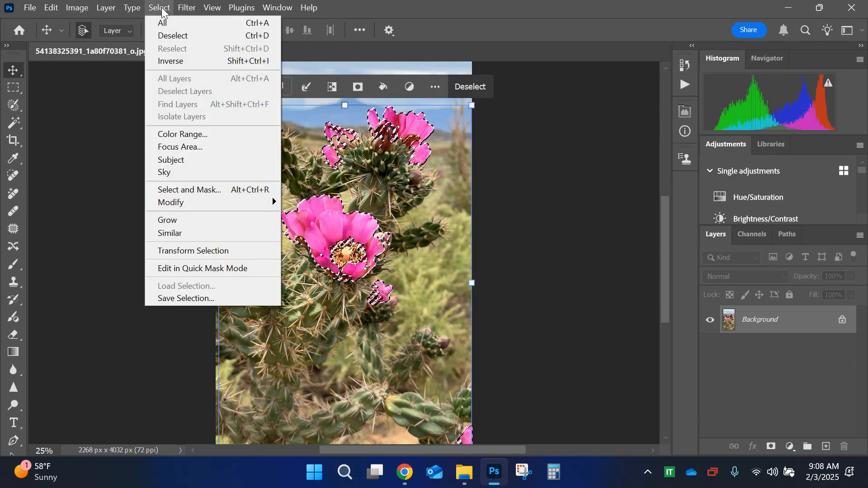
{"action": "left_click", "coordinate": [195, 60]}
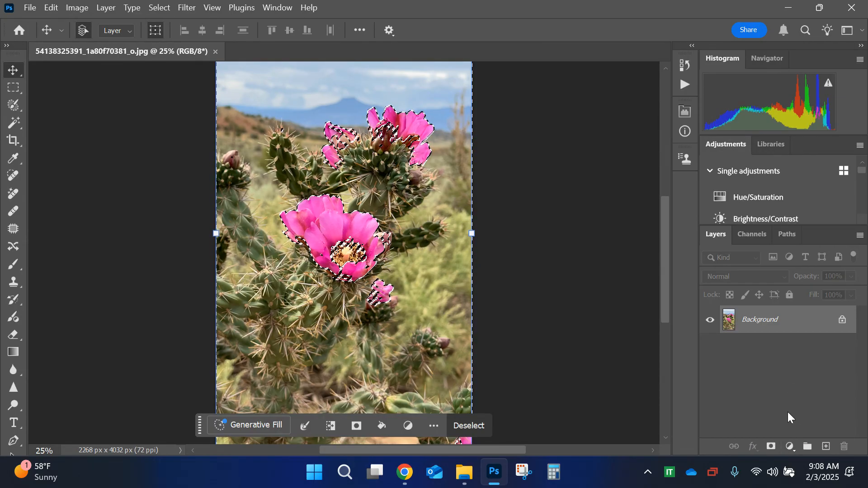
{"action": "left_click", "coordinate": [790, 446]}
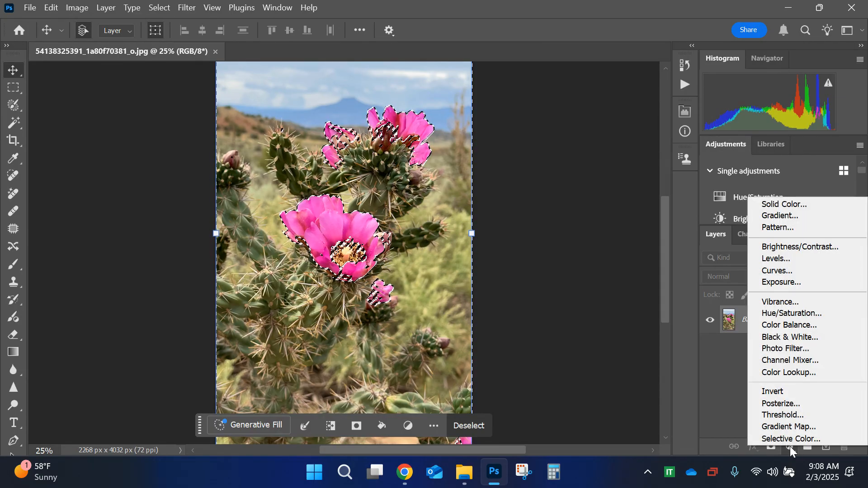
{"action": "left_click", "coordinate": [790, 315]}
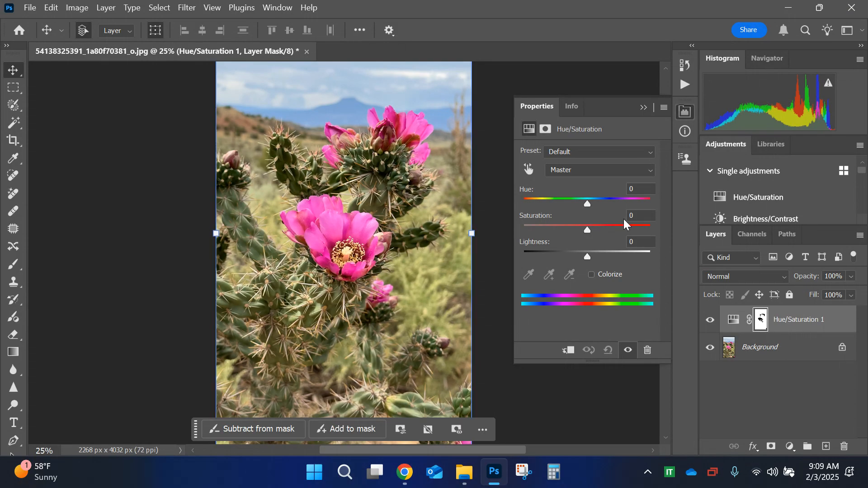
Step: Fully desaturate the masked surroundings, collapse the adjustment's properties and select the Background layer
{"action": "left_click_drag", "start_coordinate": [585, 232], "coordinate": [474, 237]}
{"action": "left_click", "coordinate": [643, 108]}
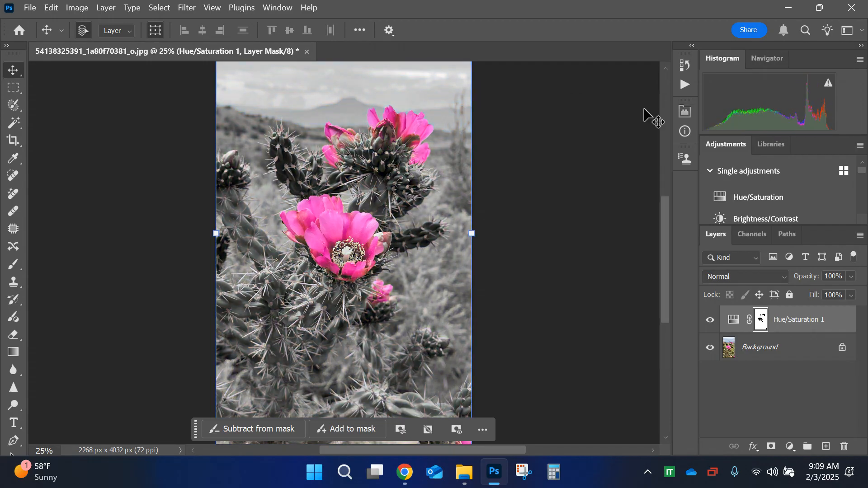
{"action": "left_click", "coordinate": [753, 347]}
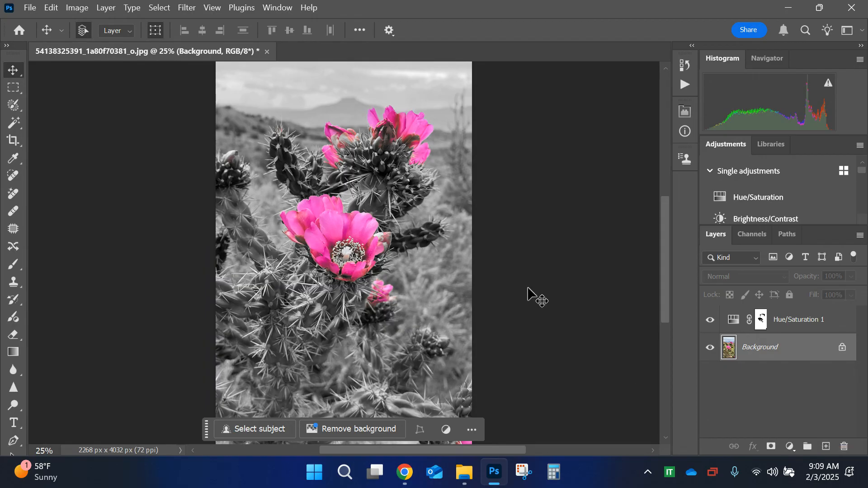
Step: Check the lower part of the photo and move the contextual task bar beside the image
{"action": "scroll", "coordinate": [526, 428], "scroll_direction": "down", "scroll_amount": 1}
{"action": "scroll", "coordinate": [527, 427], "scroll_direction": "down", "scroll_amount": 2}
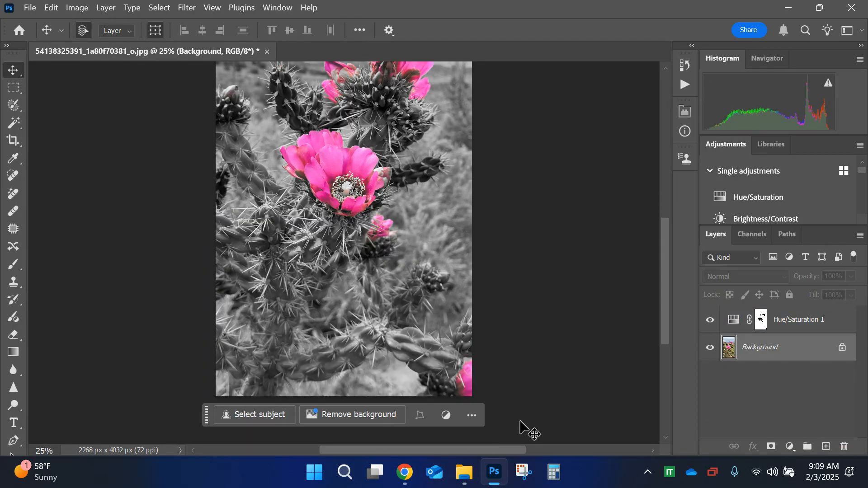
{"action": "scroll", "coordinate": [523, 427], "scroll_direction": "up", "scroll_amount": 1}
{"action": "scroll", "coordinate": [524, 426], "scroll_direction": "down", "scroll_amount": 2, "text": "alt"}
{"action": "left_click_drag", "start_coordinate": [206, 381], "coordinate": [661, 258]}
Step: Examine the central flower and the upper blooms and buds up close for areas that lost their color
{"action": "scroll", "coordinate": [534, 337], "scroll_direction": "down", "scroll_amount": 1}
{"action": "scroll", "coordinate": [534, 338], "scroll_direction": "up", "scroll_amount": 3}
{"action": "scroll", "coordinate": [534, 339], "scroll_direction": "up", "scroll_amount": 4, "text": "alt"}
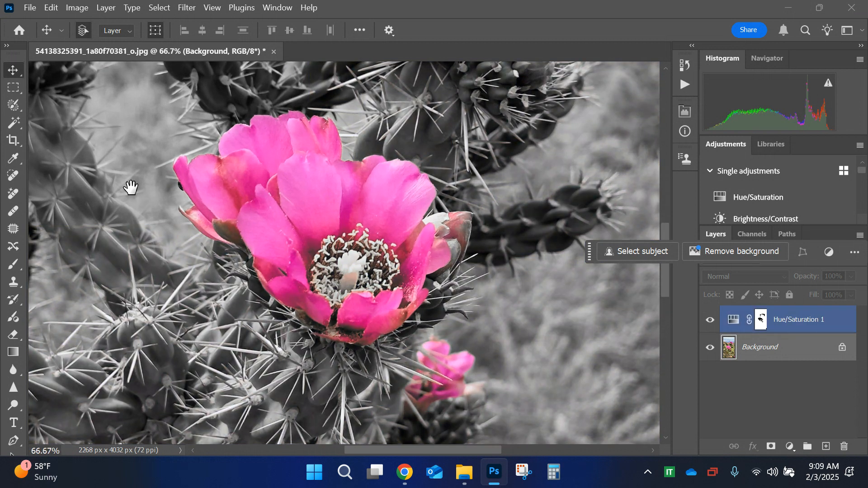
{"action": "left_click_drag", "start_coordinate": [131, 186], "coordinate": [173, 218]}
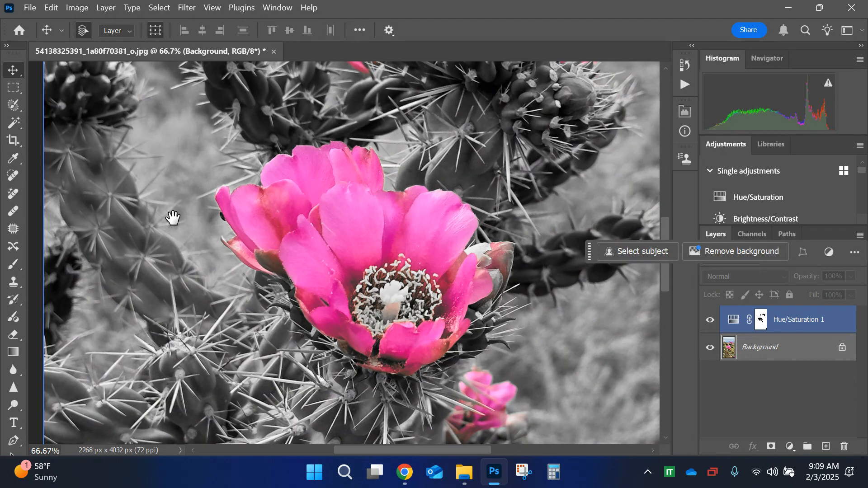
{"action": "left_click_drag", "start_coordinate": [173, 218], "coordinate": [354, 339]}
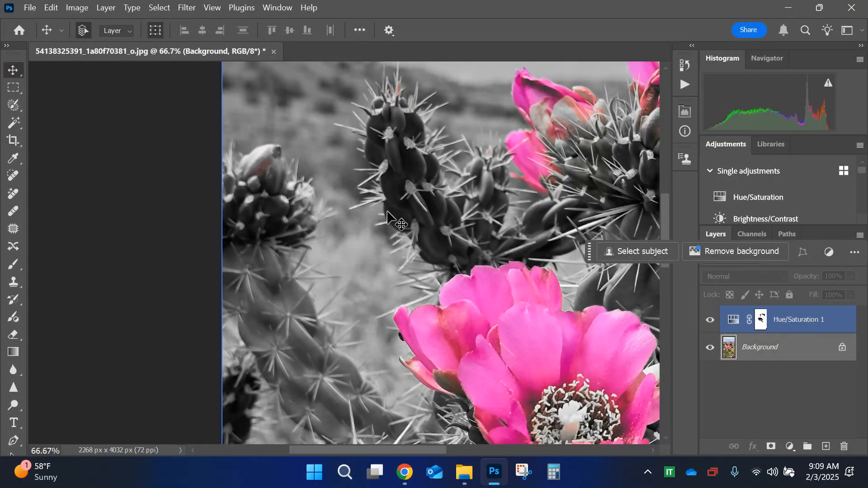
{"action": "left_click_drag", "start_coordinate": [481, 216], "coordinate": [260, 298]}
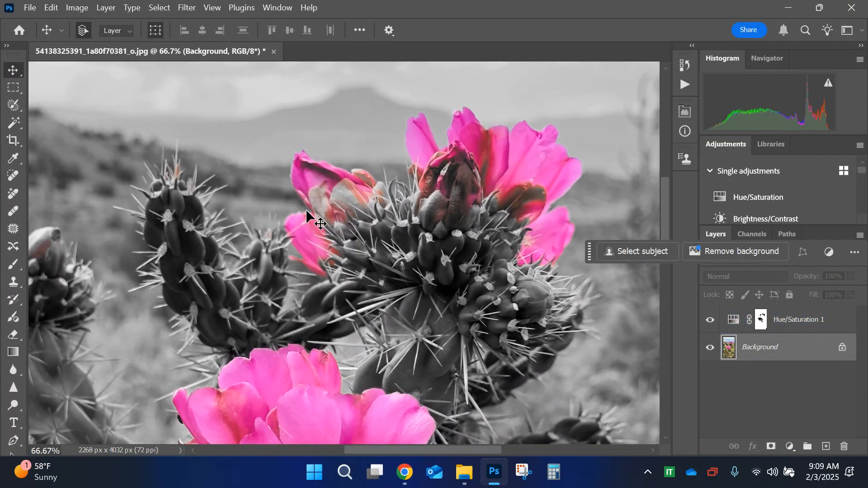
{"action": "scroll", "coordinate": [352, 220], "scroll_direction": "up", "scroll_amount": 5}
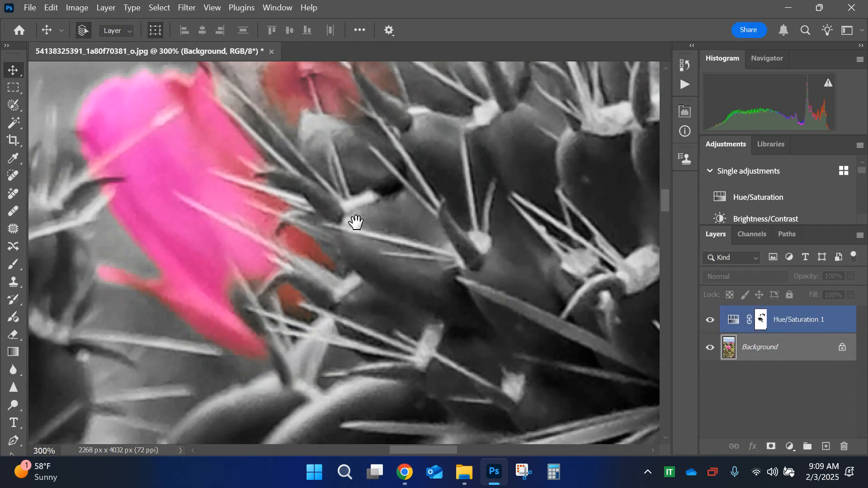
{"action": "left_click_drag", "start_coordinate": [356, 222], "coordinate": [334, 378]}
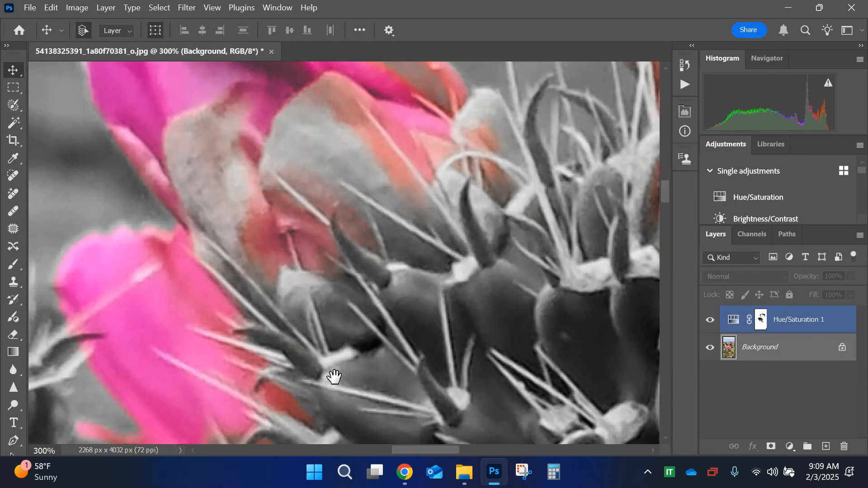
{"action": "key", "text": "ctrl+minus"}
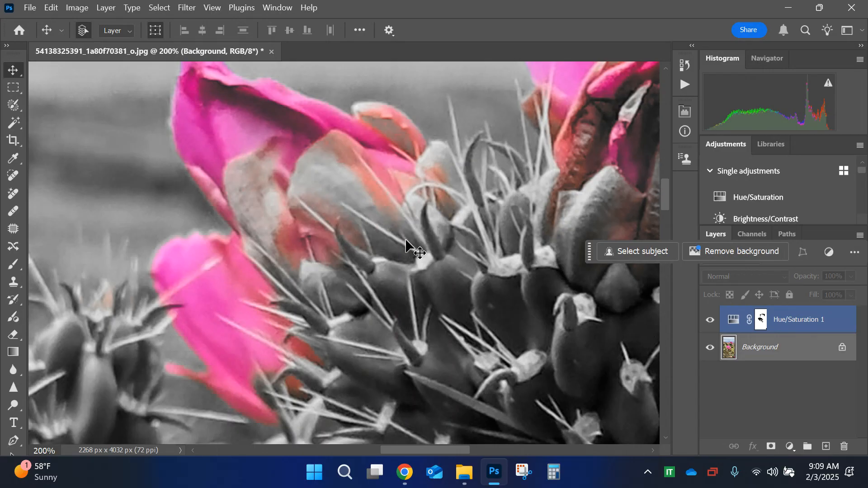
Step: Target the Hue/Saturation layer mask, activate the Brush tool, expand the toolbar to two columns and make black the foreground color
{"action": "left_click", "coordinate": [762, 322]}
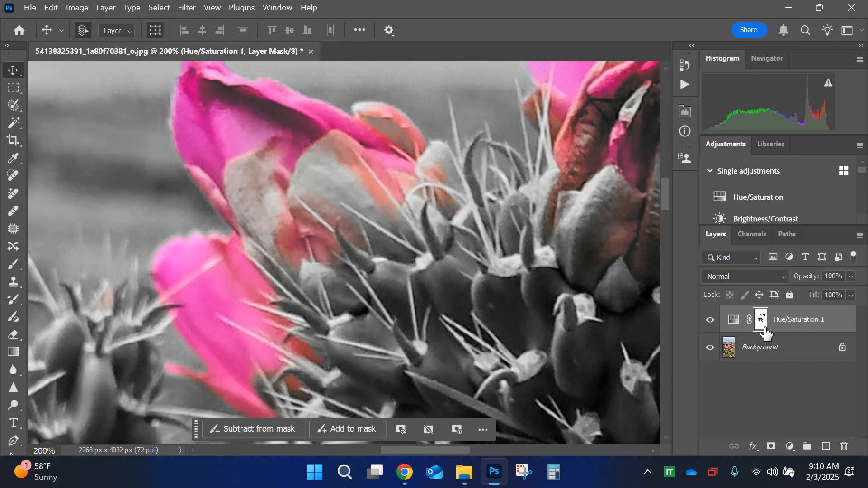
{"action": "key", "text": "b"}
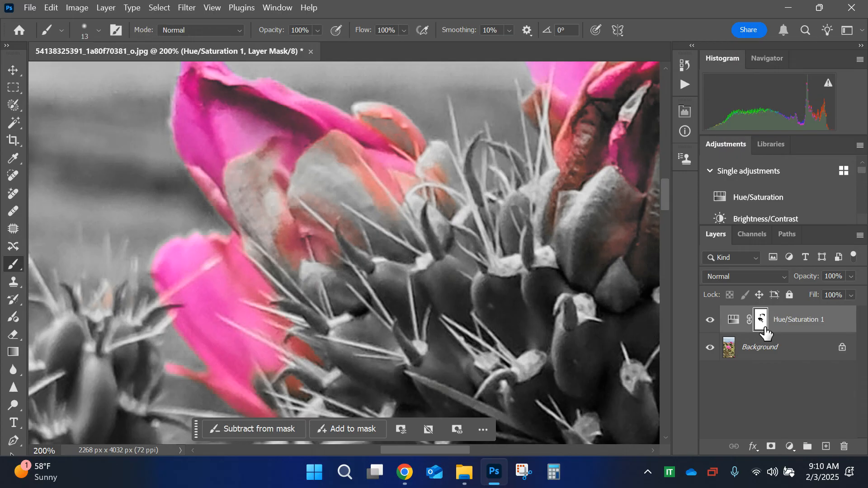
{"action": "right_click", "coordinate": [15, 265]}
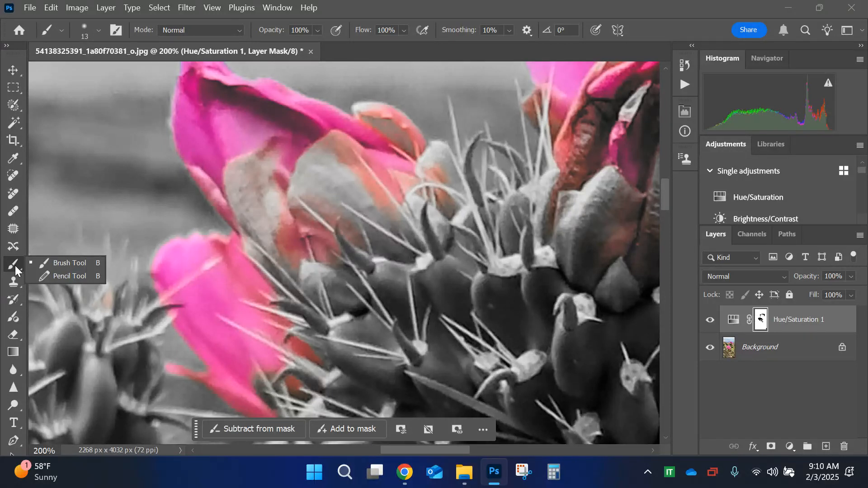
{"action": "left_click", "coordinate": [15, 265]}
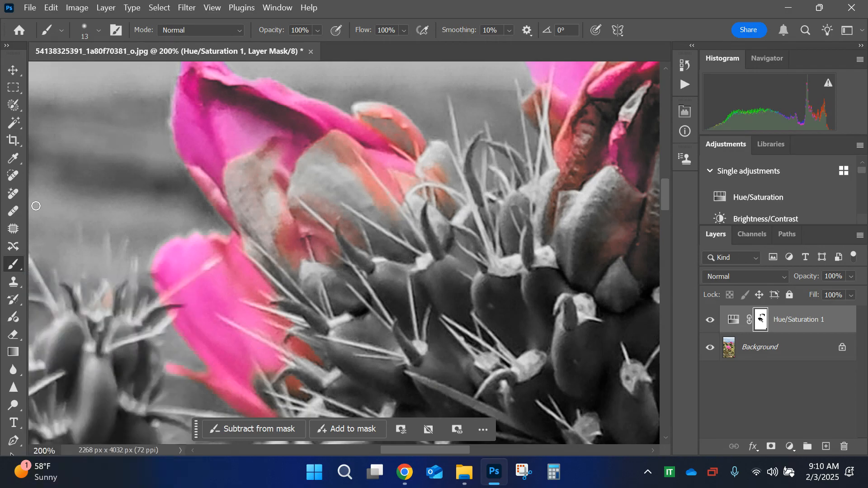
{"action": "left_click", "coordinate": [7, 45]}
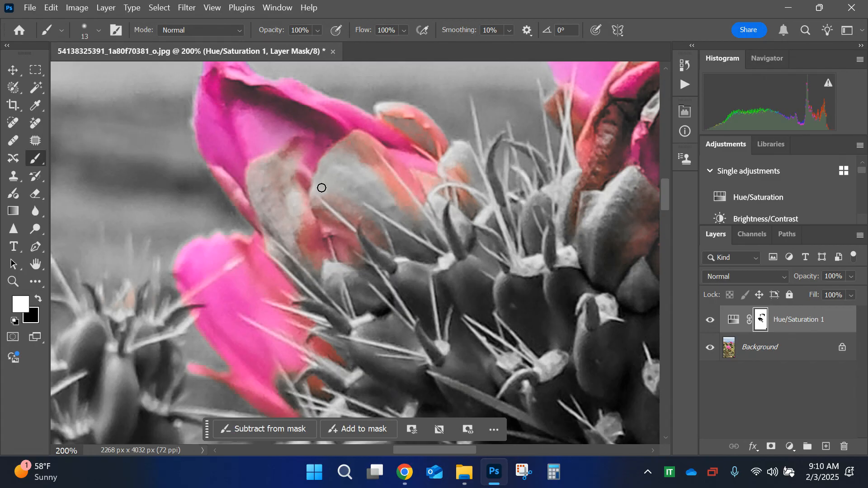
{"action": "left_click", "coordinate": [40, 298]}
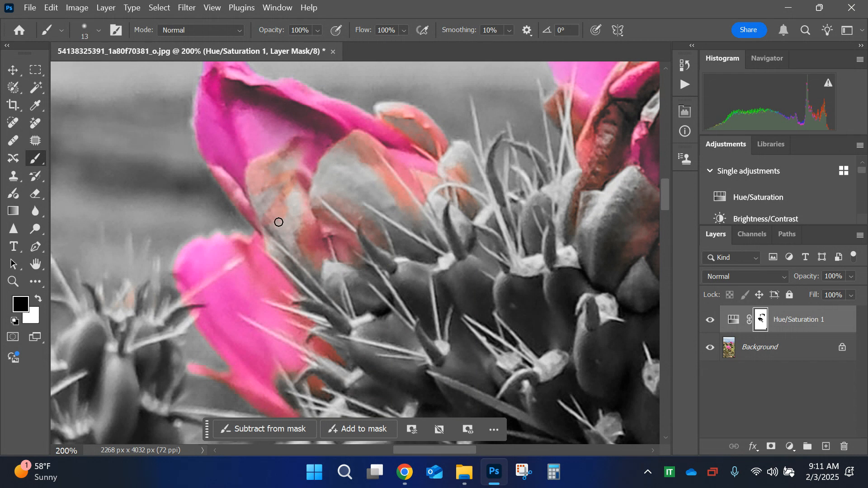
Step: Resize the brush to 45 px and paint black on the mask over the gray outer petals of the upper-left bud
{"action": "key", "text": "bracketright"}
{"action": "key", "text": "bracketright"}
{"action": "key", "text": "bracketright"}
{"action": "key", "text": "bracketright"}
{"action": "key", "text": "bracketright"}
{"action": "key", "text": "bracketright"}
{"action": "key", "text": "bracketright"}
{"action": "key", "text": "bracketleft"}
{"action": "key", "text": "bracketleft"}
{"action": "key", "text": "bracketleft"}
{"action": "key", "text": "bracketleft"}
{"action": "key", "text": "bracketleft"}
{"action": "key", "text": "bracketleft"}
{"action": "key", "text": "bracketleft"}
{"action": "key", "text": "bracketleft"}
{"action": "key", "text": "bracketright"}
{"action": "key", "text": "bracketright"}
{"action": "key", "text": "bracketright"}
{"action": "key", "text": "bracketright"}
{"action": "key", "text": "bracketright"}
{"action": "key", "text": "bracketright"}
{"action": "key", "text": "bracketright"}
{"action": "key", "text": "bracketright"}
{"action": "key", "text": "bracketright"}
{"action": "key", "text": "bracketright"}
{"action": "key", "text": "bracketleft"}
{"action": "key", "text": "bracketleft"}
{"action": "key", "text": "bracketright"}
{"action": "key", "text": "bracketright"}
{"action": "key", "text": "bracketright"}
{"action": "key", "text": "bracketright"}
{"action": "key", "text": "bracketright"}
{"action": "key", "text": "bracketright"}
{"action": "key", "text": "bracketright"}
{"action": "mouse_move", "coordinate": [277, 219]}
{"action": "left_mouse_down"}
{"action": "mouse_move", "coordinate": [347, 143]}
{"action": "mouse_move", "coordinate": [309, 189]}
{"action": "mouse_move", "coordinate": [369, 178]}
{"action": "mouse_move", "coordinate": [387, 193]}
{"action": "mouse_move", "coordinate": [356, 179]}
{"action": "mouse_move", "coordinate": [394, 203]}
{"action": "mouse_move", "coordinate": [383, 189]}
{"action": "mouse_move", "coordinate": [342, 177]}
{"action": "mouse_move", "coordinate": [352, 196]}
{"action": "mouse_move", "coordinate": [334, 194]}
{"action": "mouse_move", "coordinate": [266, 161]}
{"action": "mouse_move", "coordinate": [298, 204]}
{"action": "mouse_move", "coordinate": [262, 200]}
{"action": "mouse_move", "coordinate": [304, 270]}
{"action": "left_mouse_up"}
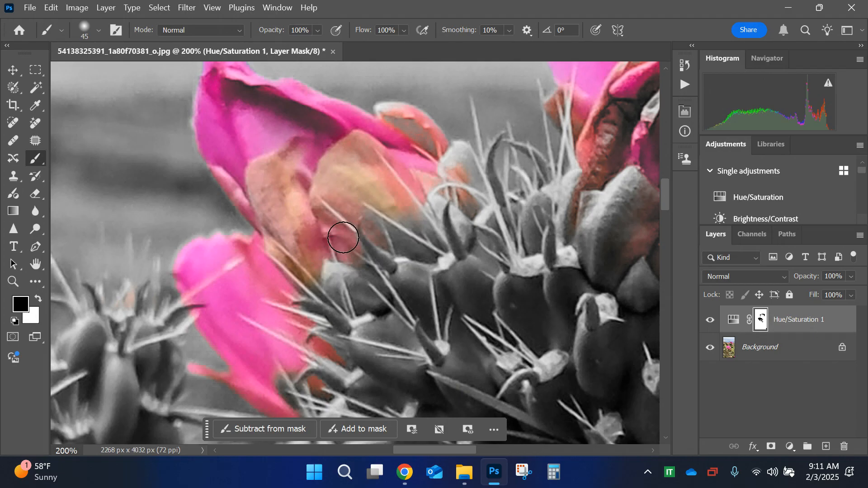
{"action": "mouse_move", "coordinate": [378, 202]}
{"action": "left_mouse_down"}
{"action": "mouse_move", "coordinate": [422, 239]}
{"action": "mouse_move", "coordinate": [383, 213]}
{"action": "mouse_move", "coordinate": [397, 176]}
{"action": "mouse_move", "coordinate": [406, 193]}
{"action": "mouse_move", "coordinate": [451, 177]}
{"action": "mouse_move", "coordinate": [460, 155]}
{"action": "mouse_move", "coordinate": [475, 197]}
{"action": "mouse_move", "coordinate": [452, 183]}
{"action": "mouse_move", "coordinate": [416, 187]}
{"action": "left_mouse_up"}
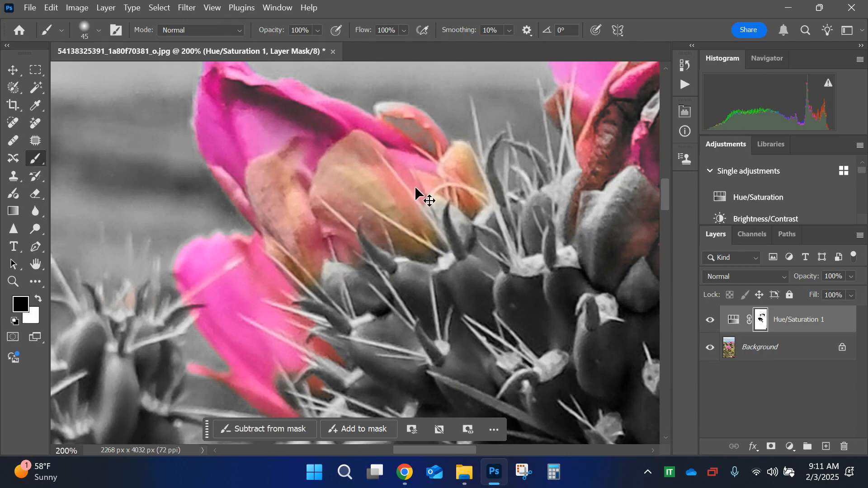
Step: Paint black on the mask with the 45 px brush over the gray parts of the upper central bud
{"action": "scroll", "coordinate": [416, 188], "scroll_direction": "down", "scroll_amount": 2}
{"action": "scroll", "coordinate": [416, 188], "scroll_direction": "right", "scroll_amount": 3}
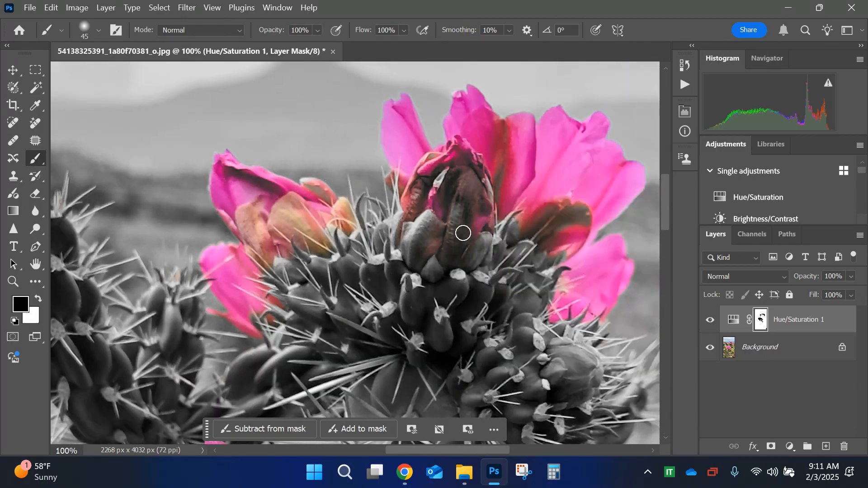
{"action": "scroll", "coordinate": [463, 233], "scroll_direction": "up", "scroll_amount": 3}
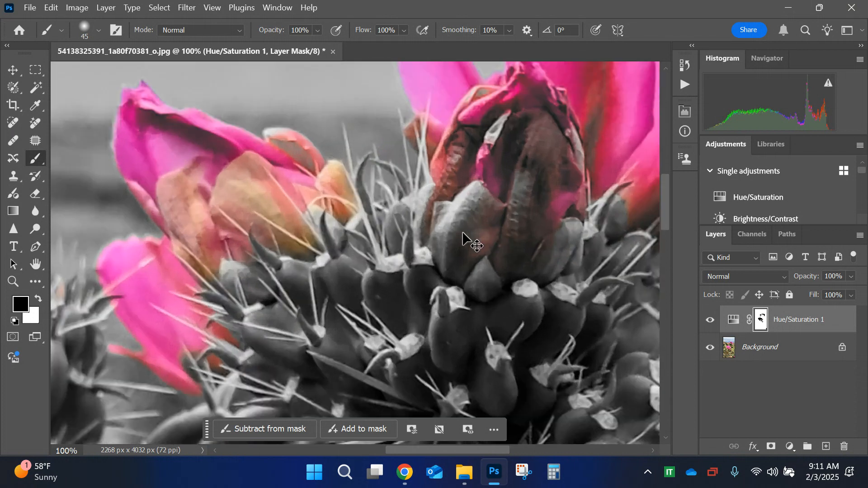
{"action": "left_click_drag", "start_coordinate": [461, 233], "coordinate": [280, 332]}
{"action": "mouse_move", "coordinate": [387, 252]}
{"action": "left_mouse_down"}
{"action": "mouse_move", "coordinate": [349, 310]}
{"action": "mouse_move", "coordinate": [339, 365]}
{"action": "mouse_move", "coordinate": [352, 371]}
{"action": "mouse_move", "coordinate": [429, 305]}
{"action": "mouse_move", "coordinate": [427, 315]}
{"action": "mouse_move", "coordinate": [396, 281]}
{"action": "mouse_move", "coordinate": [441, 283]}
{"action": "mouse_move", "coordinate": [429, 180]}
{"action": "mouse_move", "coordinate": [449, 108]}
{"action": "mouse_move", "coordinate": [378, 239]}
{"action": "mouse_move", "coordinate": [381, 138]}
{"action": "mouse_move", "coordinate": [321, 258]}
{"action": "mouse_move", "coordinate": [312, 297]}
{"action": "mouse_move", "coordinate": [332, 328]}
{"action": "mouse_move", "coordinate": [462, 178]}
{"action": "mouse_move", "coordinate": [519, 150]}
{"action": "mouse_move", "coordinate": [445, 300]}
{"action": "mouse_move", "coordinate": [453, 196]}
{"action": "mouse_move", "coordinate": [513, 117]}
{"action": "mouse_move", "coordinate": [542, 137]}
{"action": "mouse_move", "coordinate": [507, 89]}
{"action": "mouse_move", "coordinate": [538, 141]}
{"action": "mouse_move", "coordinate": [589, 114]}
{"action": "mouse_move", "coordinate": [548, 242]}
{"action": "mouse_move", "coordinate": [585, 156]}
{"action": "mouse_move", "coordinate": [520, 337]}
{"action": "mouse_move", "coordinate": [564, 300]}
{"action": "mouse_move", "coordinate": [520, 381]}
{"action": "mouse_move", "coordinate": [468, 397]}
{"action": "mouse_move", "coordinate": [438, 363]}
{"action": "mouse_move", "coordinate": [518, 324]}
{"action": "mouse_move", "coordinate": [430, 384]}
{"action": "left_mouse_up"}
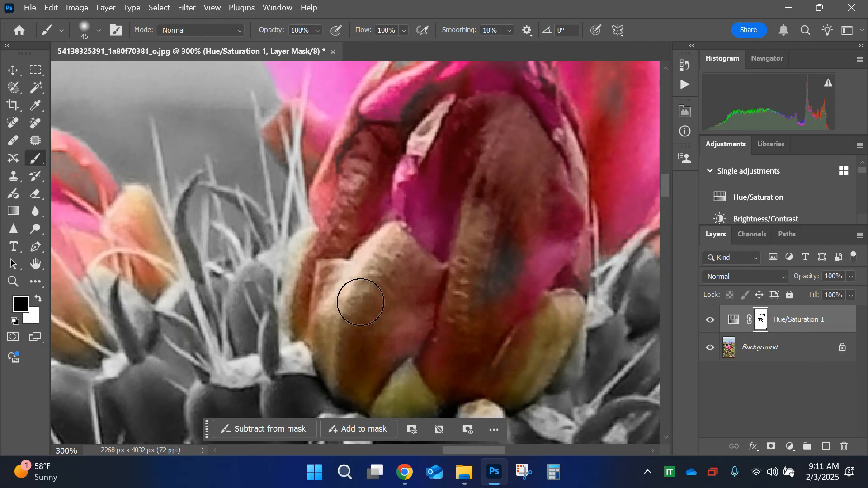
Step: Paint black on the mask over the gray streak in the red petal behind the upper central bud
{"action": "scroll", "coordinate": [450, 86], "scroll_direction": "up", "scroll_amount": 3}
{"action": "scroll", "coordinate": [450, 87], "scroll_direction": "up", "scroll_amount": 5}
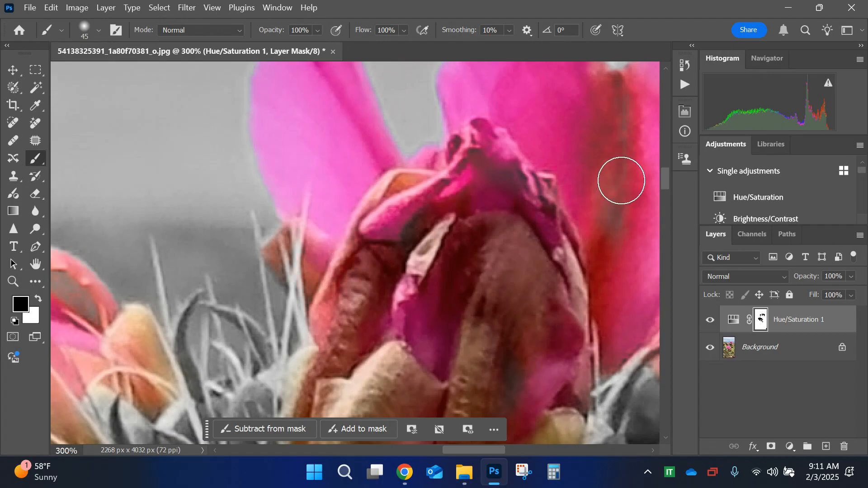
{"action": "scroll", "coordinate": [610, 136], "scroll_direction": "left", "scroll_amount": 4}
{"action": "scroll", "coordinate": [610, 136], "scroll_direction": "right", "scroll_amount": 1}
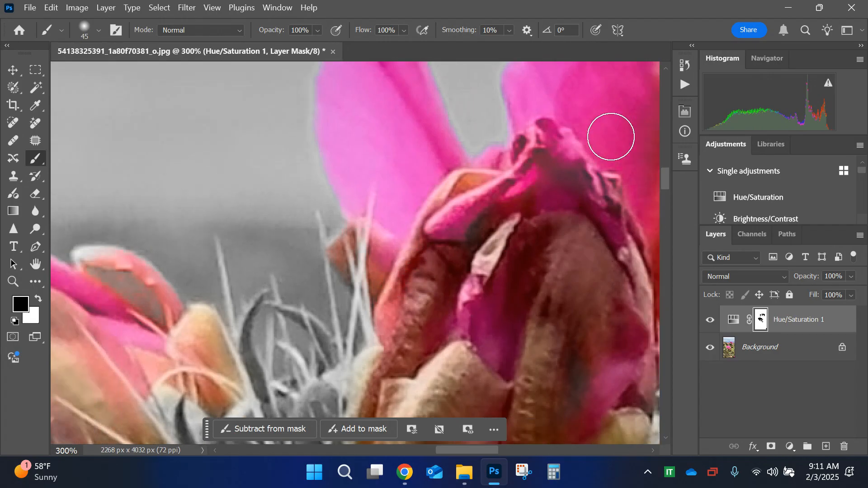
{"action": "left_click_drag", "start_coordinate": [611, 137], "coordinate": [355, 296]}
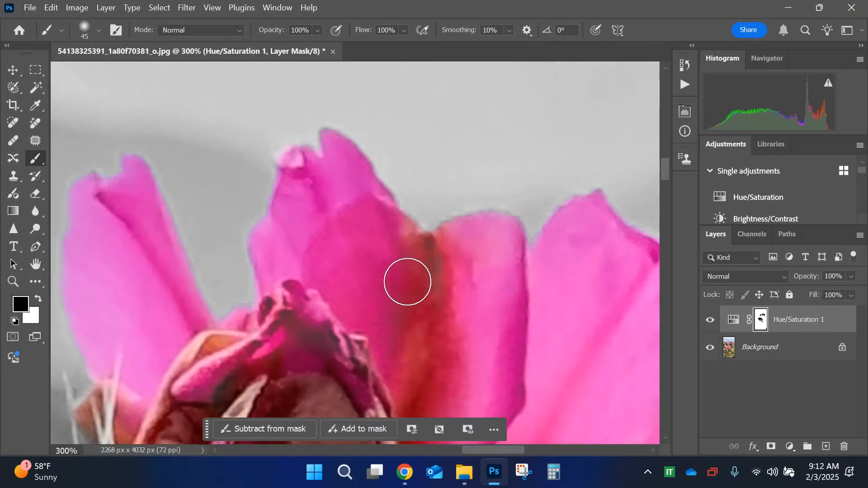
{"action": "key", "text": "ctrl+minus"}
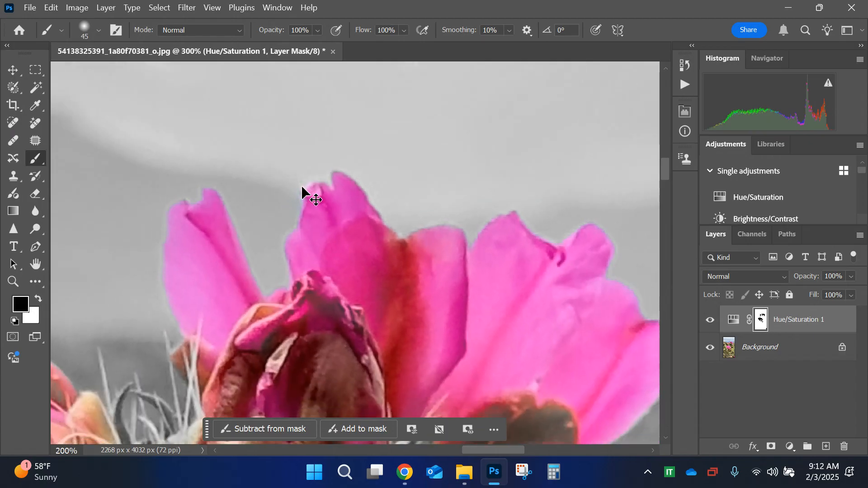
Step: Enlarge the brush to 90 px and restore the color of the sepals at the base of the upper-right bloom
{"action": "key", "text": "ctrl+minus"}
{"action": "left_click_drag", "start_coordinate": [302, 186], "coordinate": [266, 44]}
{"action": "mouse_move", "coordinate": [443, 211]}
{"action": "left_mouse_down"}
{"action": "mouse_move", "coordinate": [417, 199]}
{"action": "mouse_move", "coordinate": [427, 197]}
{"action": "mouse_move", "coordinate": [411, 180]}
{"action": "mouse_move", "coordinate": [394, 206]}
{"action": "mouse_move", "coordinate": [360, 205]}
{"action": "mouse_move", "coordinate": [385, 197]}
{"action": "left_mouse_up"}
{"action": "key", "text": "bracketright"}
{"action": "key", "text": "bracketright"}
{"action": "key", "text": "bracketright"}
{"action": "key", "text": "bracketright"}
{"action": "key", "text": "bracketright"}
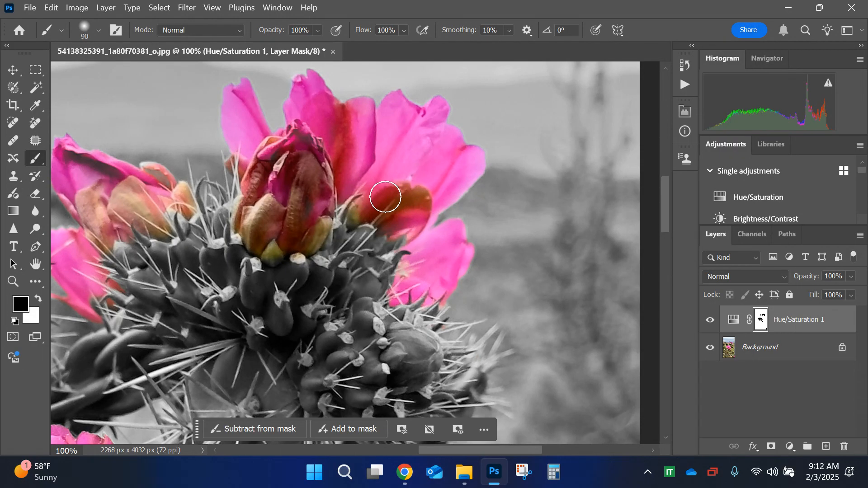
Step: Paint black on the mask over the bud directly to the right of the large open flower
{"action": "scroll", "coordinate": [385, 197], "scroll_direction": "right", "scroll_amount": 3}
{"action": "scroll", "coordinate": [385, 197], "scroll_direction": "left", "scroll_amount": 5}
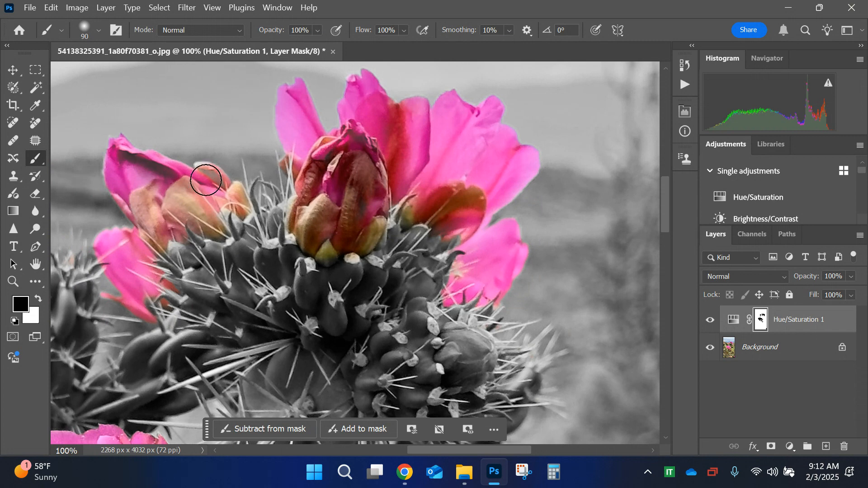
{"action": "scroll", "coordinate": [181, 188], "scroll_direction": "right", "scroll_amount": 3}
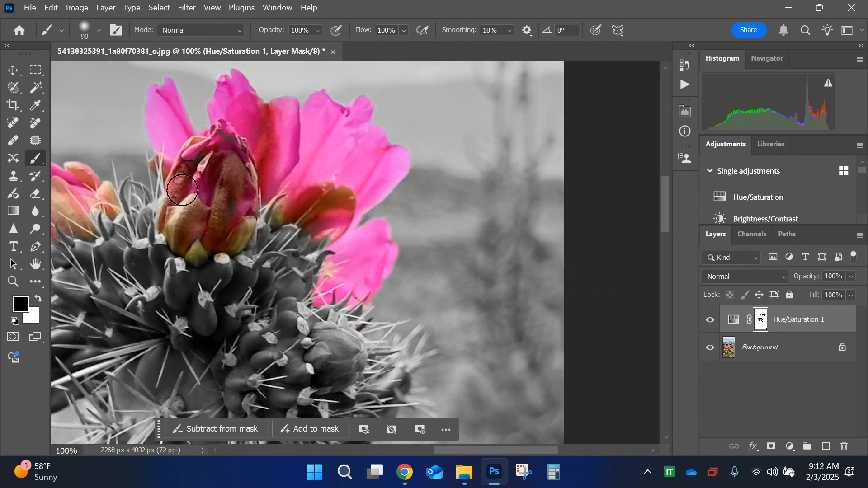
{"action": "scroll", "coordinate": [182, 190], "scroll_direction": "left", "scroll_amount": 5}
{"action": "scroll", "coordinate": [182, 190], "scroll_direction": "left", "scroll_amount": 3}
{"action": "scroll", "coordinate": [182, 190], "scroll_direction": "down", "scroll_amount": 8}
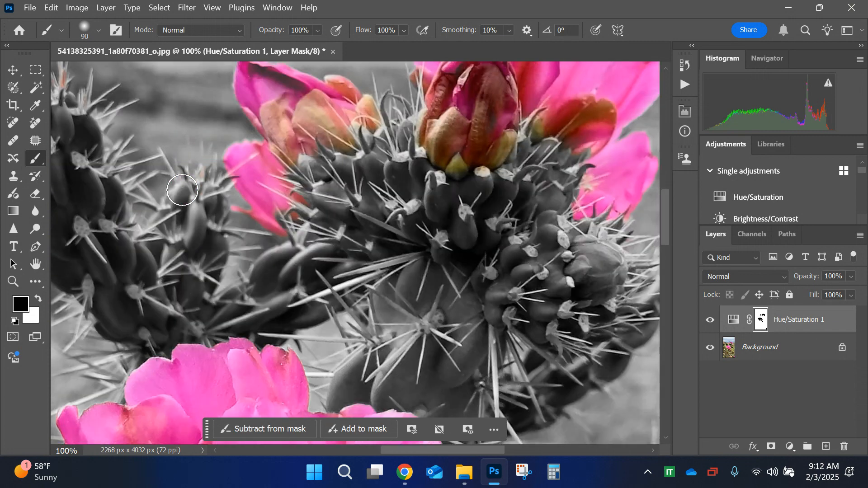
{"action": "mouse_move", "coordinate": [495, 192]}
{"action": "left_mouse_down"}
{"action": "mouse_move", "coordinate": [434, 214]}
{"action": "mouse_move", "coordinate": [433, 205]}
{"action": "mouse_move", "coordinate": [492, 192]}
{"action": "mouse_move", "coordinate": [449, 266]}
{"action": "left_mouse_up"}
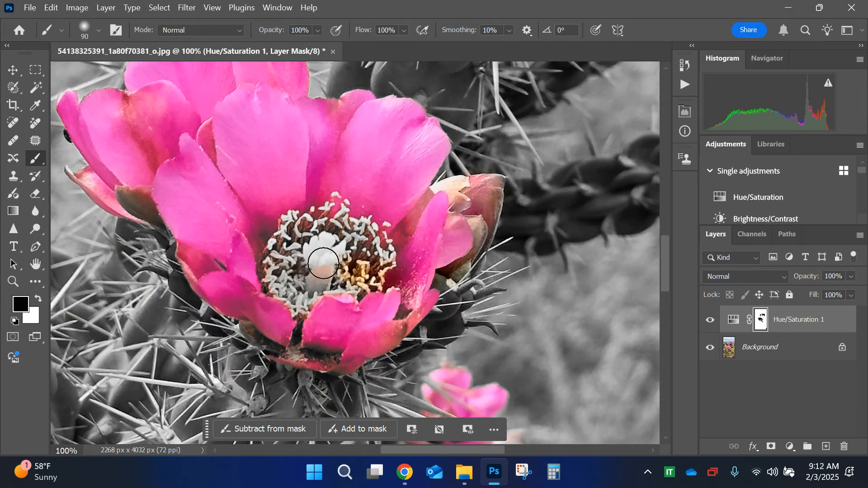
Step: Paint black on the mask over the bud at the photo's left edge
{"action": "scroll", "coordinate": [323, 264], "scroll_direction": "right", "scroll_amount": 6}
{"action": "scroll", "coordinate": [324, 264], "scroll_direction": "left", "scroll_amount": 15}
{"action": "scroll", "coordinate": [323, 262], "scroll_direction": "left", "scroll_amount": 8}
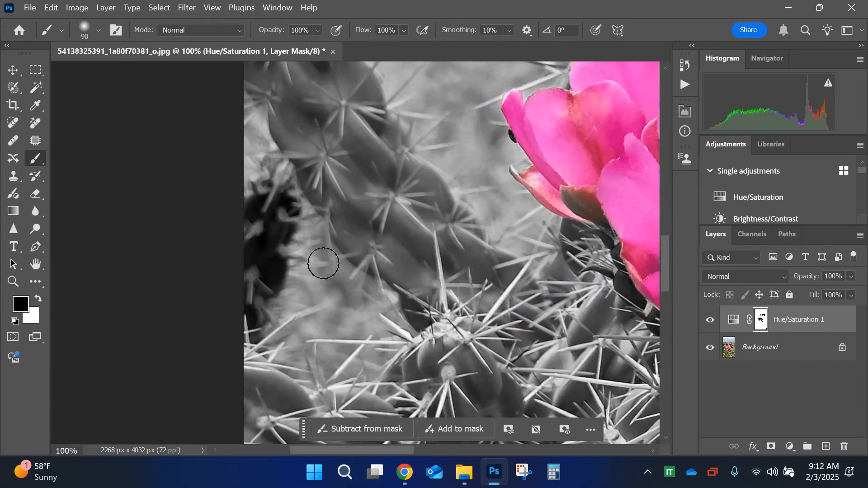
{"action": "scroll", "coordinate": [322, 260], "scroll_direction": "up", "scroll_amount": 10}
{"action": "mouse_move", "coordinate": [296, 197]}
{"action": "left_mouse_down"}
{"action": "mouse_move", "coordinate": [287, 208]}
{"action": "mouse_move", "coordinate": [319, 194]}
{"action": "mouse_move", "coordinate": [324, 227]}
{"action": "mouse_move", "coordinate": [316, 199]}
{"action": "mouse_move", "coordinate": [286, 199]}
{"action": "left_mouse_up"}
{"action": "scroll", "coordinate": [463, 244], "scroll_direction": "down", "scroll_amount": 6}
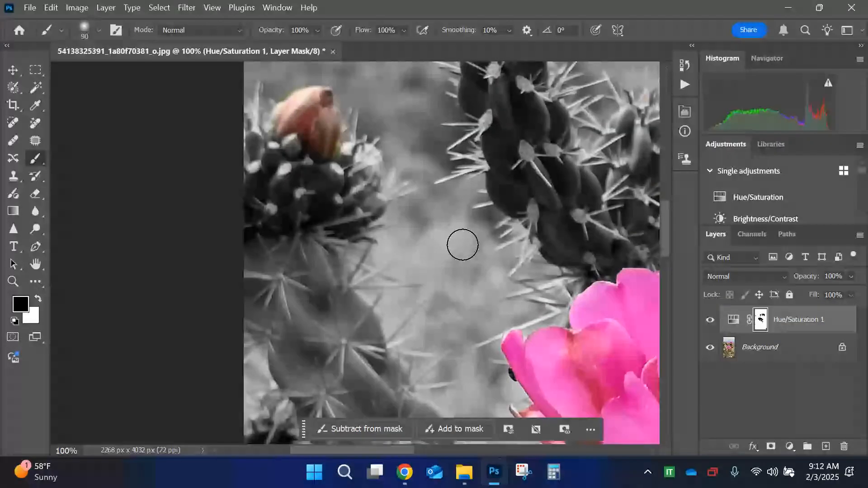
Step: Paint black on the mask over the gray stamens and pistil in the center of the large open flower
{"action": "scroll", "coordinate": [462, 245], "scroll_direction": "left", "scroll_amount": 4}
{"action": "scroll", "coordinate": [462, 245], "scroll_direction": "right", "scroll_amount": 5}
{"action": "scroll", "coordinate": [462, 245], "scroll_direction": "right", "scroll_amount": 5}
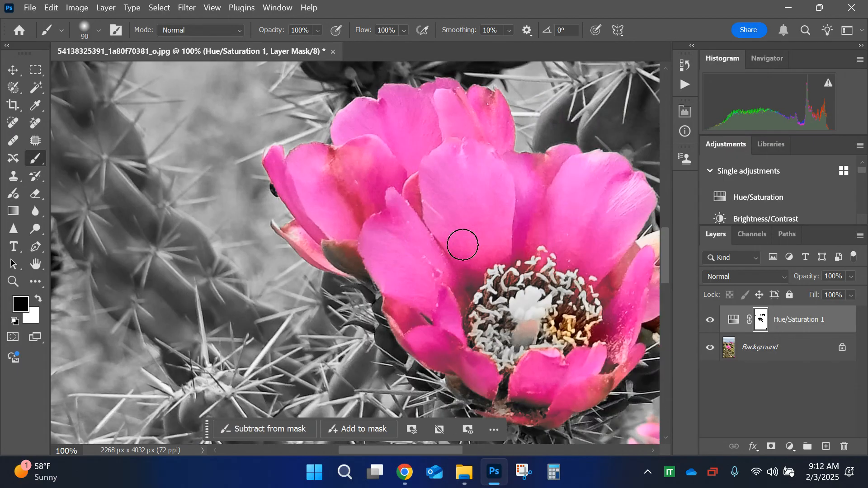
{"action": "scroll", "coordinate": [463, 244], "scroll_direction": "down", "scroll_amount": 3}
{"action": "mouse_move", "coordinate": [362, 190]}
{"action": "left_mouse_down"}
{"action": "mouse_move", "coordinate": [347, 245]}
{"action": "mouse_move", "coordinate": [357, 210]}
{"action": "mouse_move", "coordinate": [420, 233]}
{"action": "mouse_move", "coordinate": [365, 182]}
{"action": "mouse_move", "coordinate": [410, 207]}
{"action": "mouse_move", "coordinate": [406, 223]}
{"action": "mouse_move", "coordinate": [432, 203]}
{"action": "mouse_move", "coordinate": [398, 256]}
{"action": "mouse_move", "coordinate": [338, 216]}
{"action": "mouse_move", "coordinate": [345, 213]}
{"action": "mouse_move", "coordinate": [310, 217]}
{"action": "mouse_move", "coordinate": [318, 236]}
{"action": "mouse_move", "coordinate": [334, 218]}
{"action": "mouse_move", "coordinate": [310, 272]}
{"action": "mouse_move", "coordinate": [380, 271]}
{"action": "mouse_move", "coordinate": [386, 283]}
{"action": "mouse_move", "coordinate": [314, 269]}
{"action": "mouse_move", "coordinate": [387, 294]}
{"action": "mouse_move", "coordinate": [440, 265]}
{"action": "left_mouse_up"}
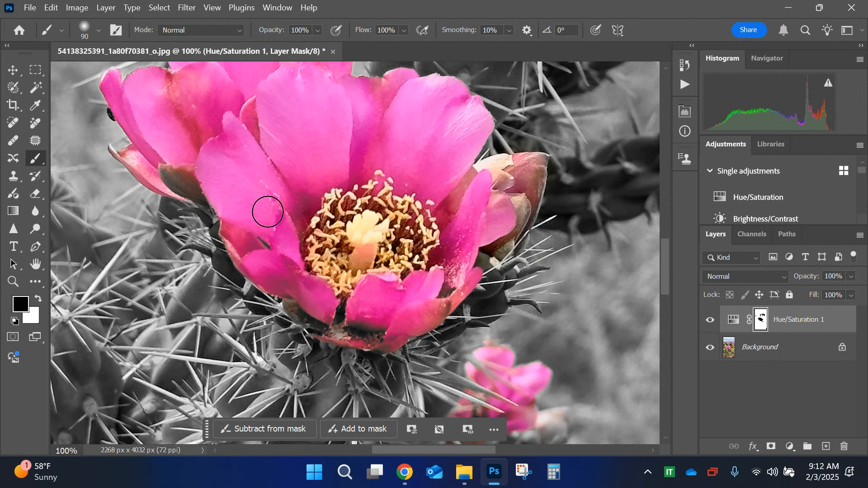
Step: Paint black on the mask over the blurred pink bloom in the photo's lower-right corner
{"action": "scroll", "coordinate": [267, 212], "scroll_direction": "down", "scroll_amount": 5}
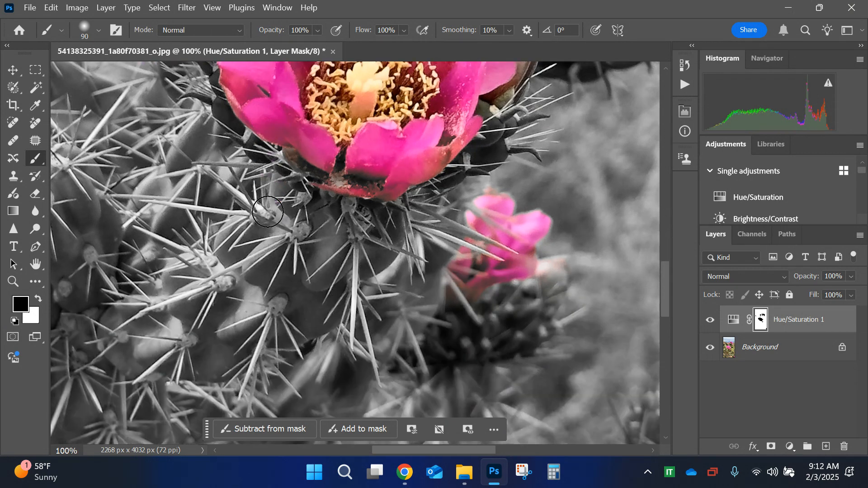
{"action": "scroll", "coordinate": [450, 253], "scroll_direction": "down", "scroll_amount": 5}
{"action": "scroll", "coordinate": [450, 252], "scroll_direction": "down", "scroll_amount": 8}
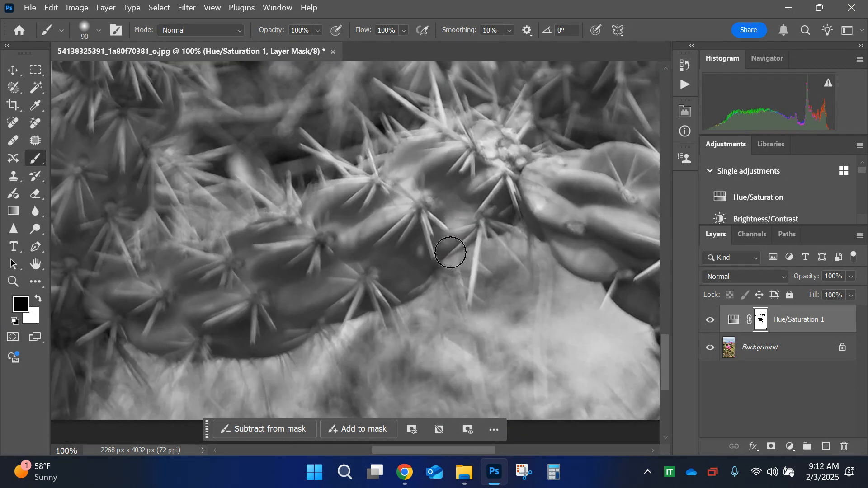
{"action": "scroll", "coordinate": [451, 252], "scroll_direction": "right", "scroll_amount": 5}
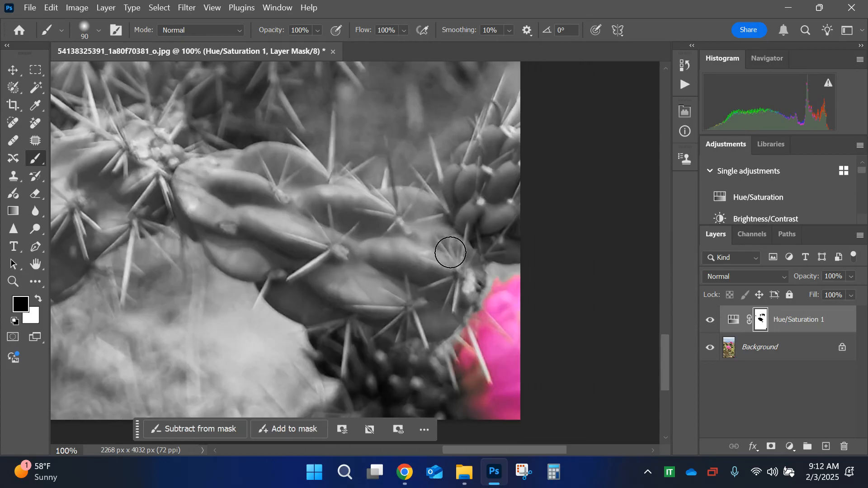
{"action": "mouse_move", "coordinate": [501, 280]}
{"action": "left_mouse_down"}
{"action": "mouse_move", "coordinate": [527, 285]}
{"action": "mouse_move", "coordinate": [508, 299]}
{"action": "mouse_move", "coordinate": [468, 382]}
{"action": "mouse_move", "coordinate": [472, 409]}
{"action": "mouse_move", "coordinate": [512, 411]}
{"action": "left_mouse_up"}
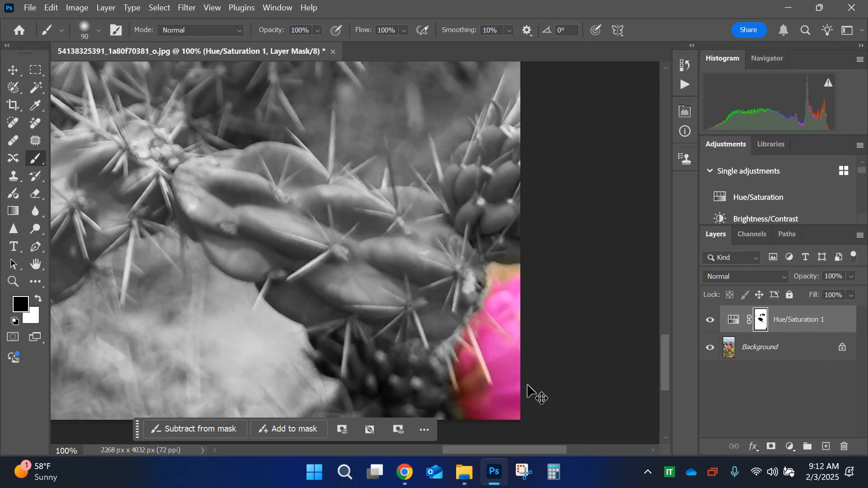
{"action": "key", "text": "ctrl+minus"}
{"action": "key", "text": "ctrl+minus"}
{"action": "key", "text": "ctrl+minus"}
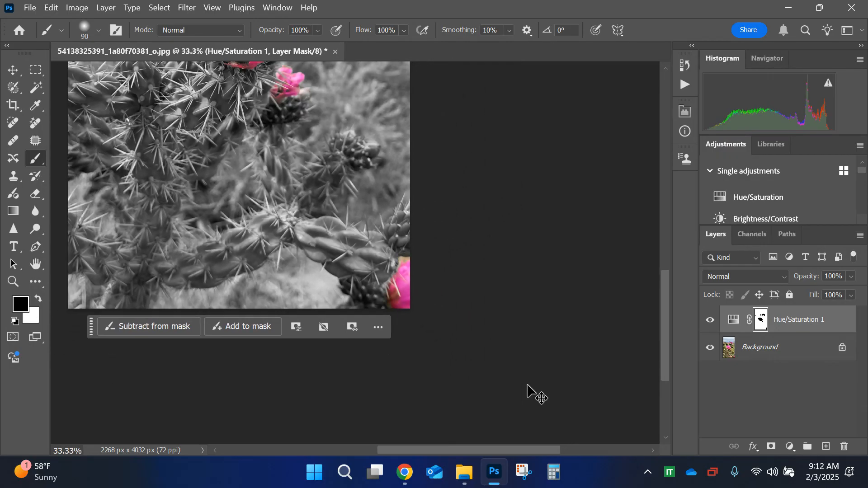
{"action": "key", "text": "ctrl+minus"}
{"action": "key", "text": "ctrl+minus"}
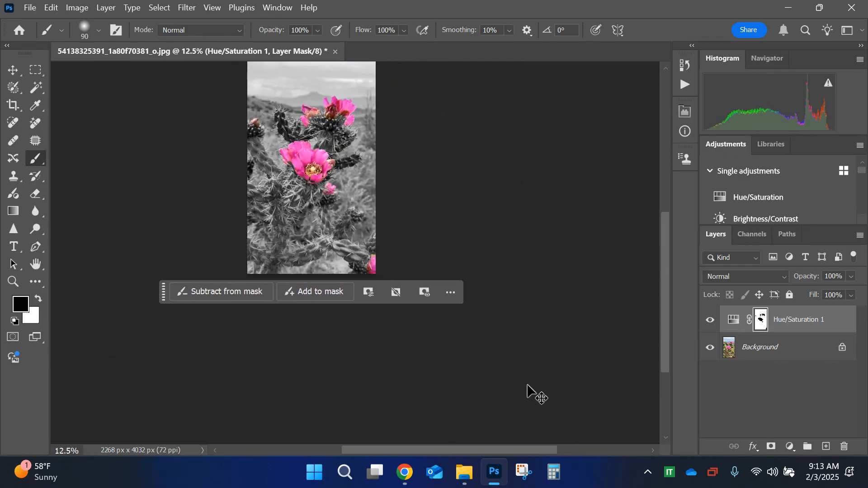
{"action": "key", "text": "ctrl+0"}
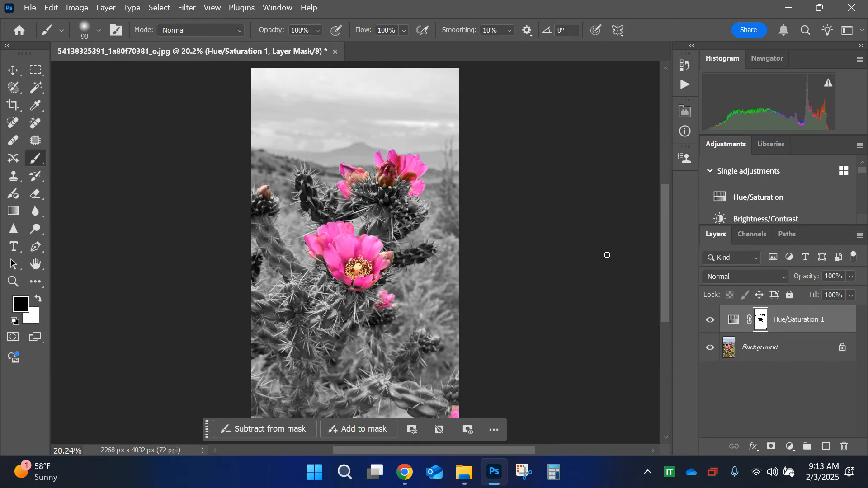
Step: Export the photo as a JPG with the quality set to 7
{"action": "left_click", "coordinate": [30, 8]}
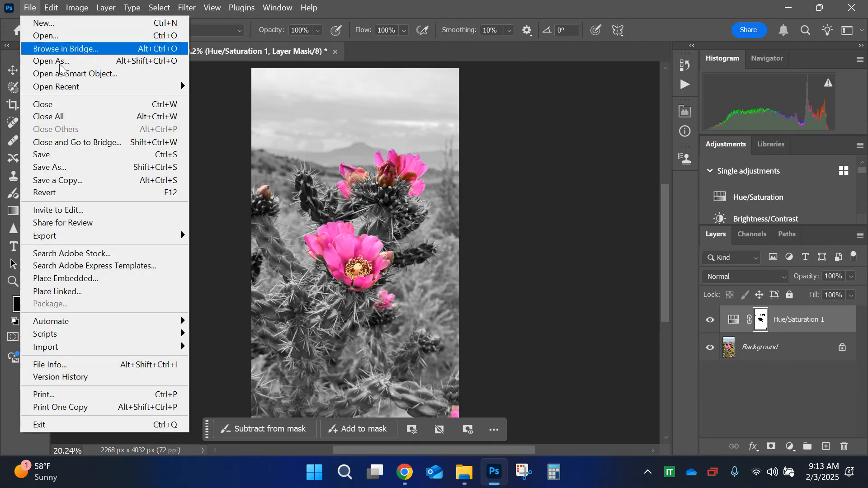
{"action": "mouse_move", "coordinate": [81, 238]}
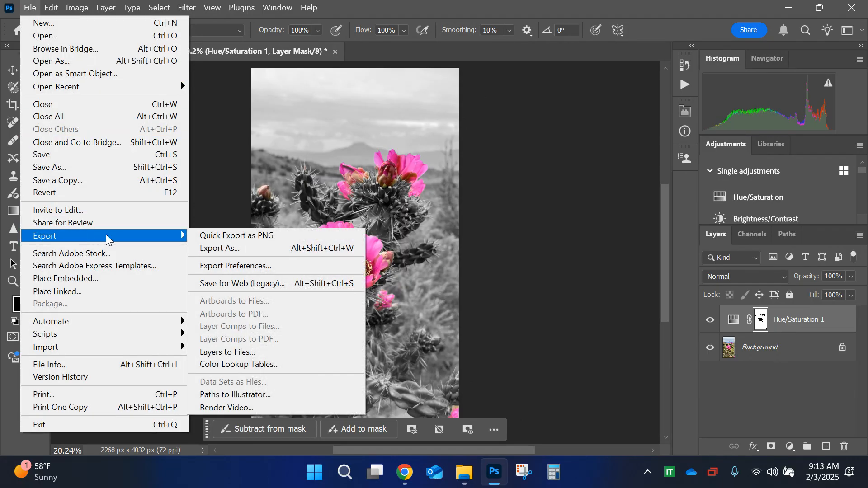
{"action": "left_click", "coordinate": [260, 248]}
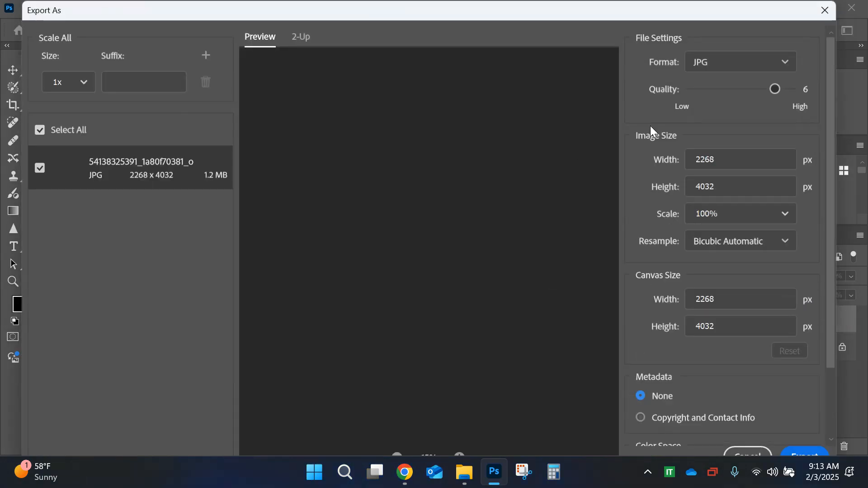
{"action": "left_click_drag", "start_coordinate": [776, 89], "coordinate": [791, 90]}
{"action": "left_click", "coordinate": [810, 456]}
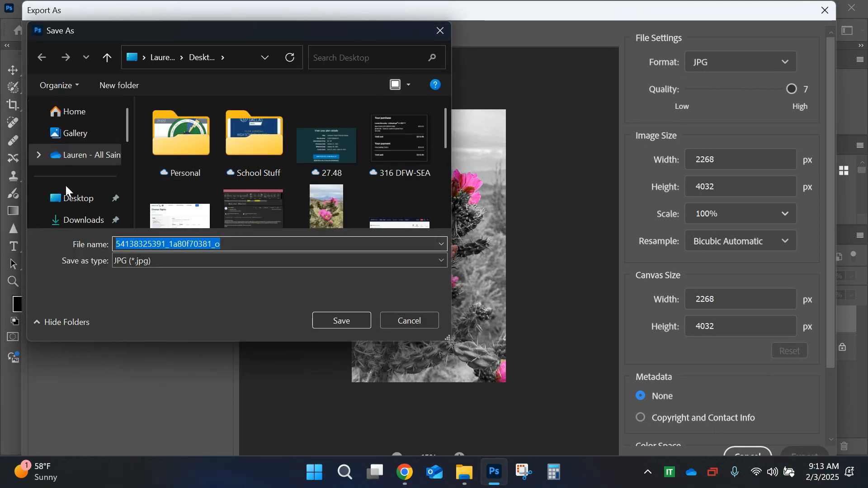
{"action": "left_click", "coordinate": [71, 199]}
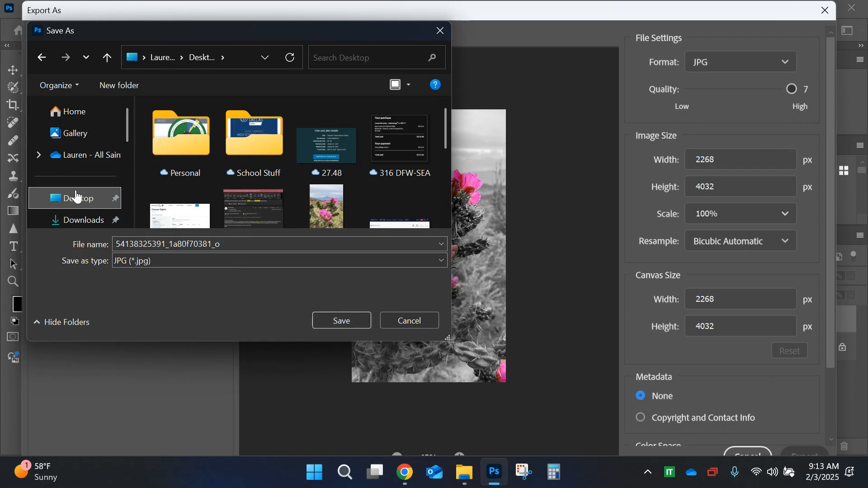
{"action": "scroll", "coordinate": [72, 196], "scroll_direction": "down", "scroll_amount": 3}
{"action": "scroll", "coordinate": [76, 196], "scroll_direction": "down", "scroll_amount": 3}
{"action": "scroll", "coordinate": [74, 193], "scroll_direction": "up", "scroll_amount": 2}
{"action": "scroll", "coordinate": [74, 193], "scroll_direction": "down", "scroll_amount": 2}
{"action": "left_click", "coordinate": [71, 174]}
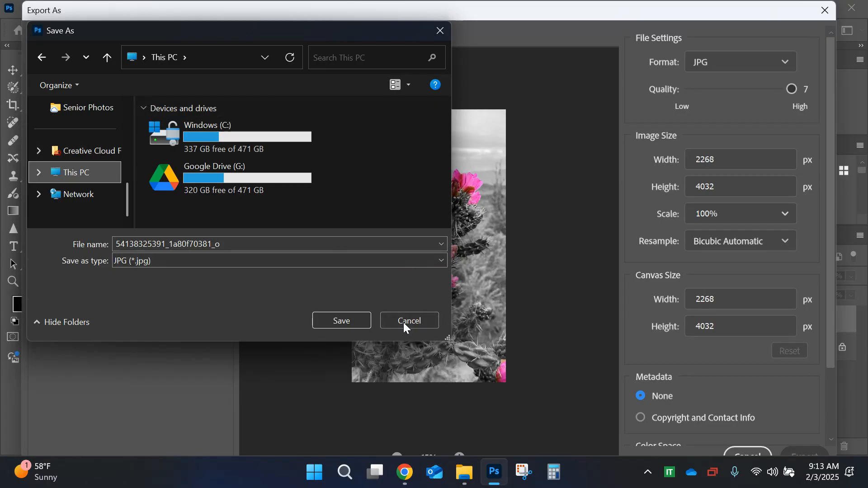
{"action": "scroll", "coordinate": [29, 161], "scroll_direction": "up", "scroll_amount": 5}
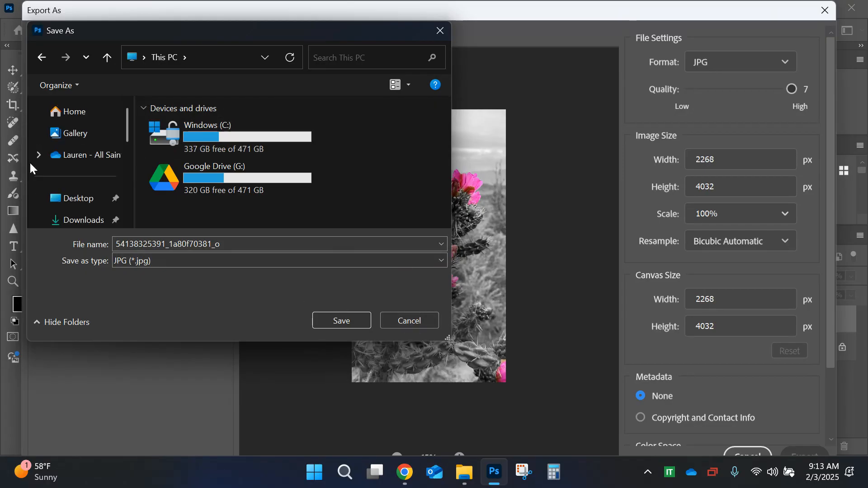
{"action": "left_click", "coordinate": [63, 201]}
{"action": "left_click", "coordinate": [339, 312]}
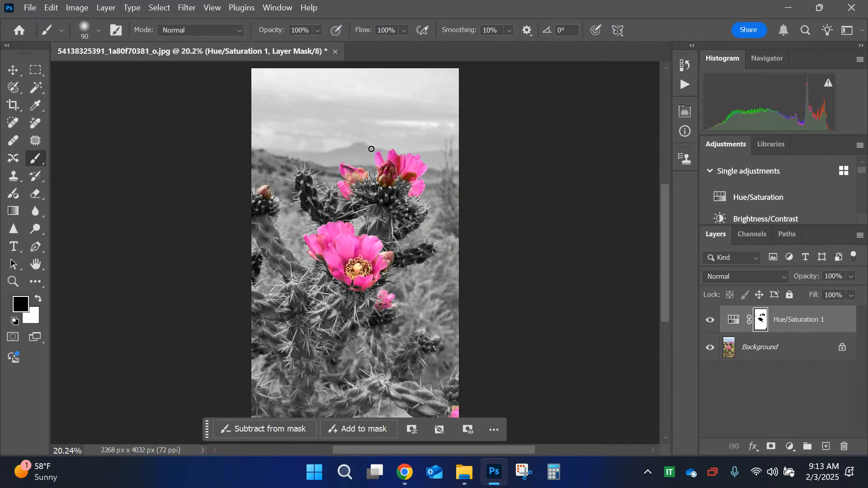
Step: Close the photo, saving it as the Photoshop file Cholla in Downloads with Maximize Compatibility on
{"action": "left_click", "coordinate": [335, 51]}
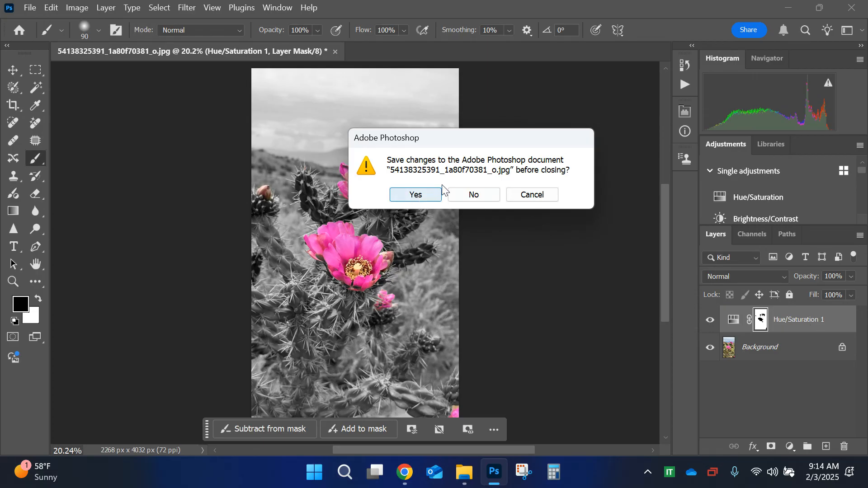
{"action": "left_click", "coordinate": [416, 194]}
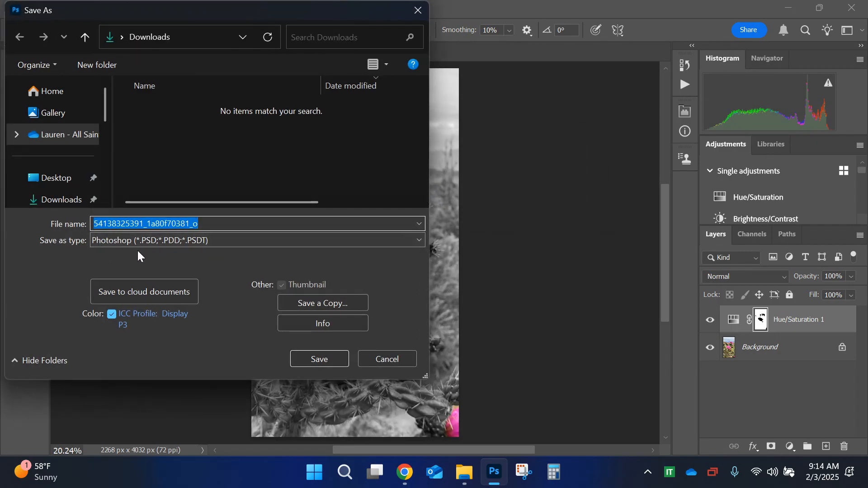
{"action": "type", "text": "Cholla"}
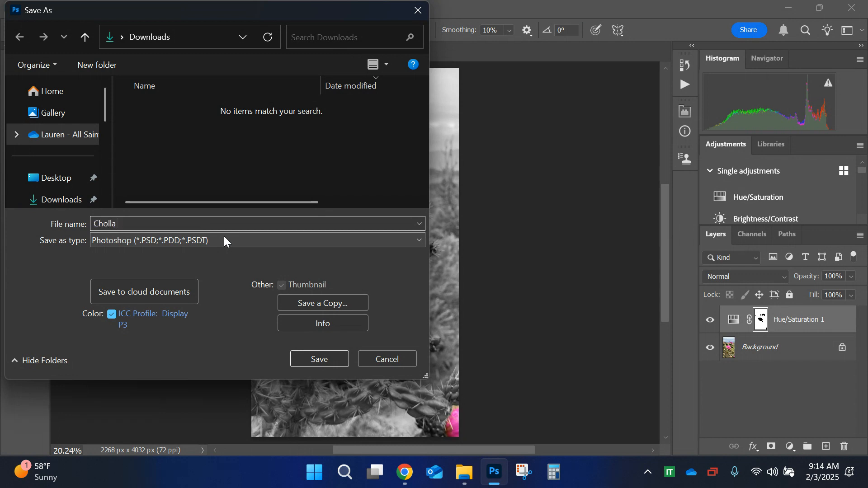
{"action": "key", "text": "Return"}
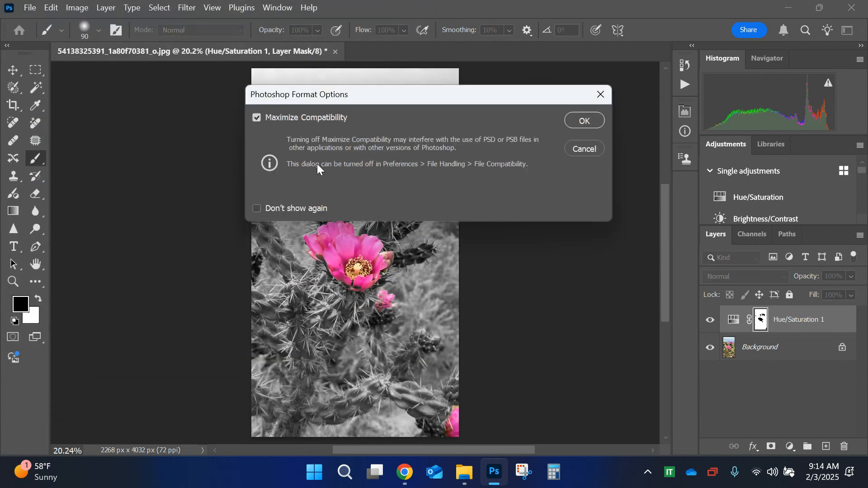
{"action": "left_click", "coordinate": [577, 127]}
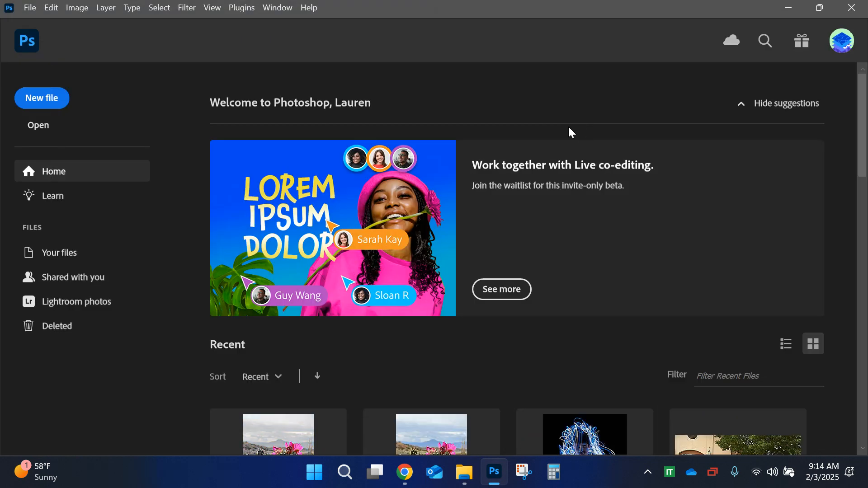
Step: Reopen the recent file Cholla.psd to check its editable Hue/Saturation layer and mask, and close it again
{"action": "scroll", "coordinate": [284, 250], "scroll_direction": "down", "scroll_amount": 5}
{"action": "scroll", "coordinate": [283, 250], "scroll_direction": "up", "scroll_amount": 4}
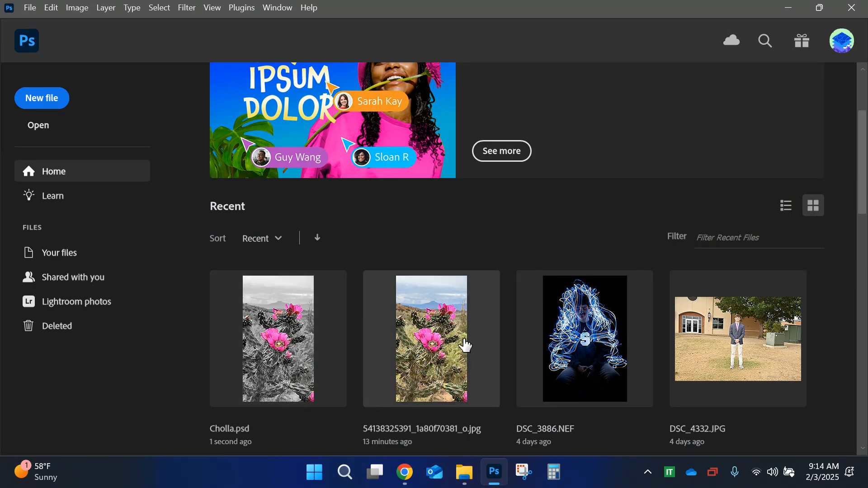
{"action": "left_click", "coordinate": [325, 349]}
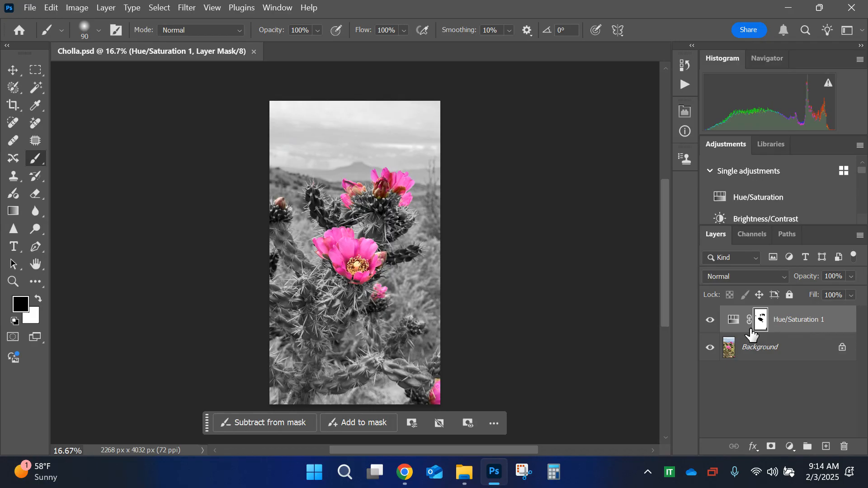
{"action": "left_click", "coordinate": [254, 51]}
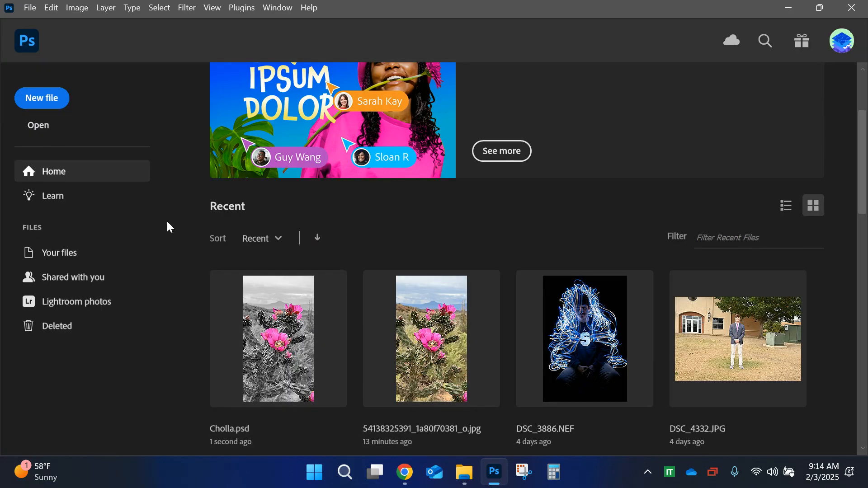
{"action": "left_click", "coordinate": [36, 125]}
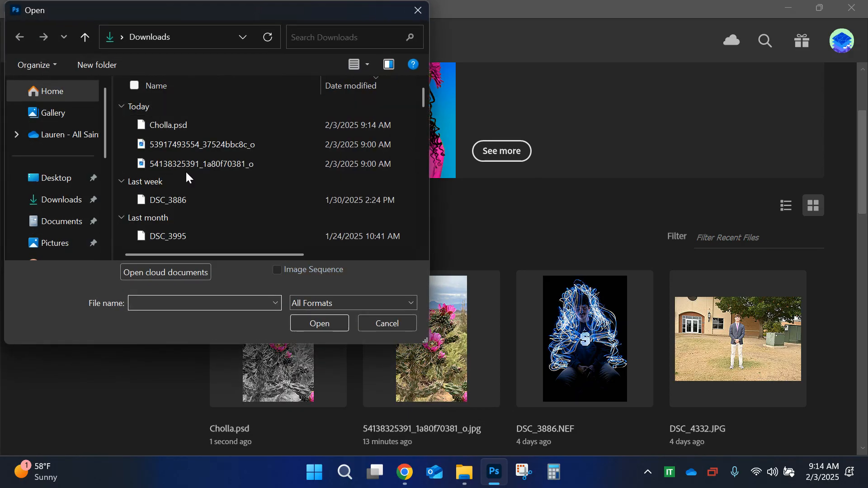
{"action": "left_click", "coordinate": [169, 144]}
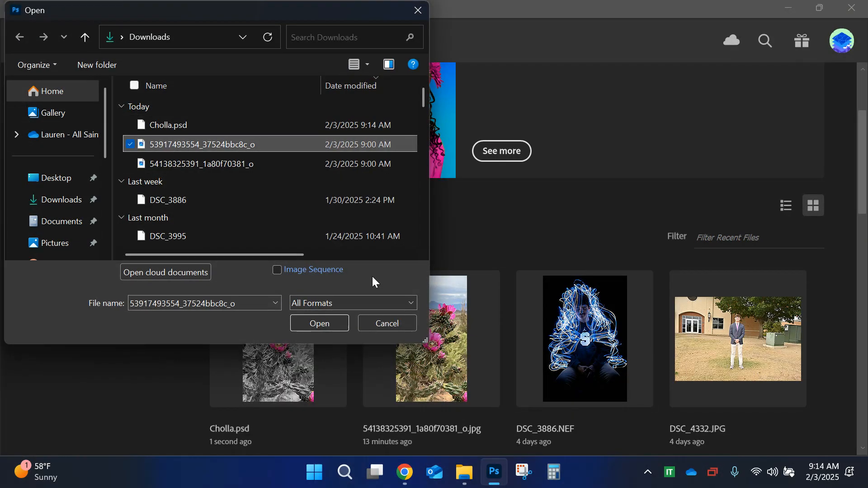
{"action": "left_click", "coordinate": [318, 324]}
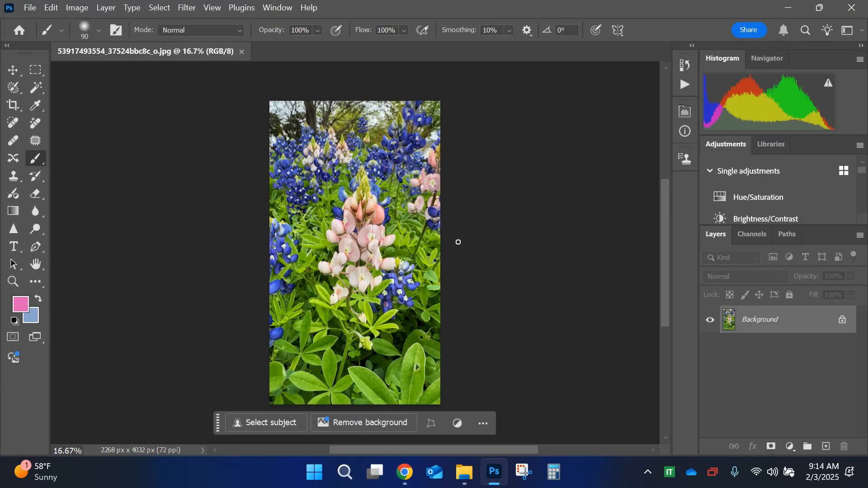
{"action": "left_click", "coordinate": [161, 8]}
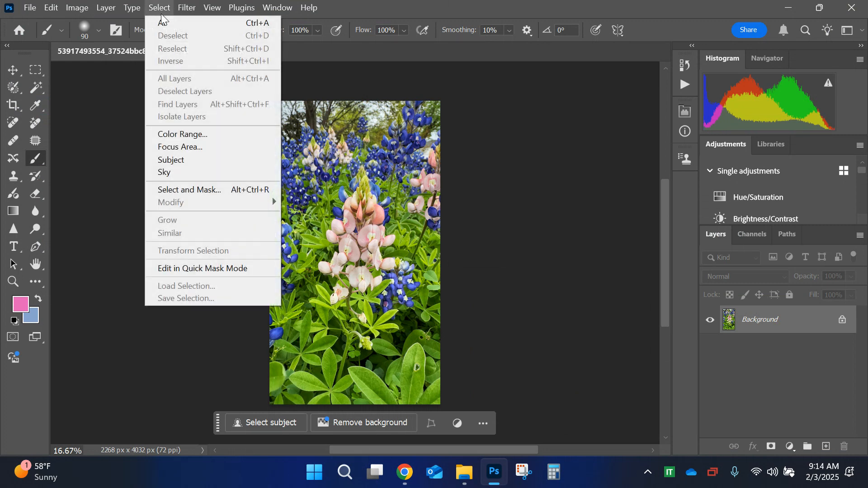
{"action": "left_click", "coordinate": [195, 133]}
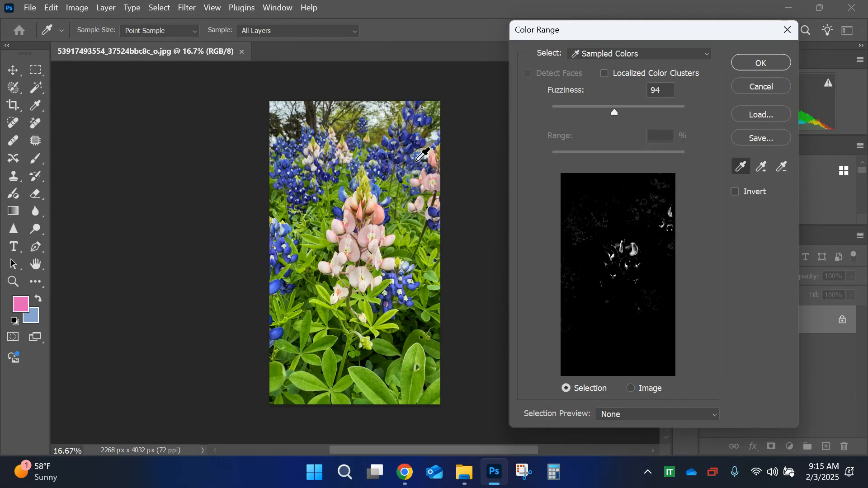
{"action": "left_click", "coordinate": [412, 150]}
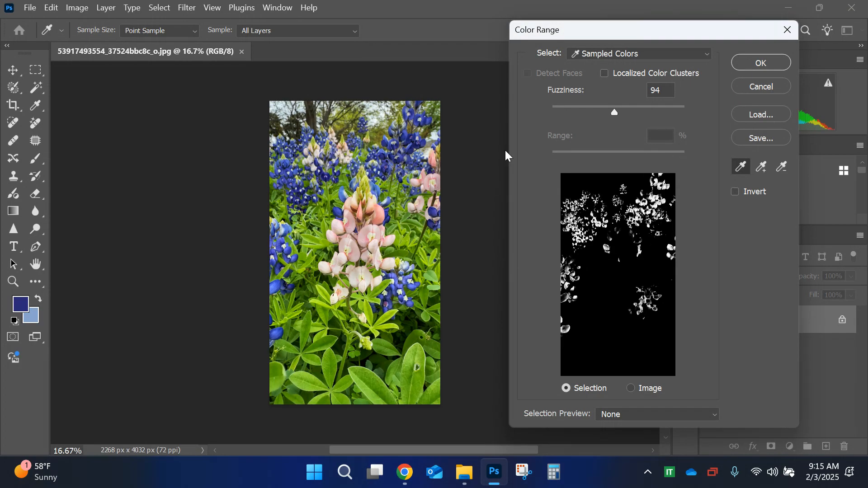
{"action": "left_click", "coordinate": [762, 167]}
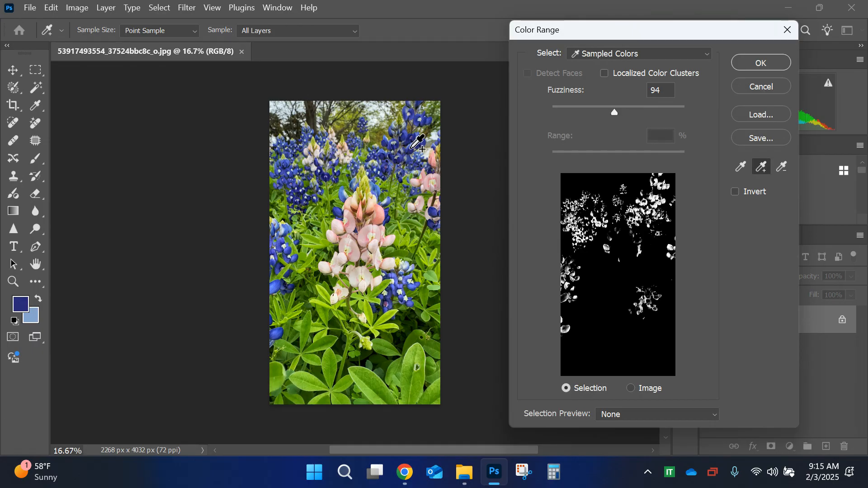
{"action": "left_click", "coordinate": [424, 136]}
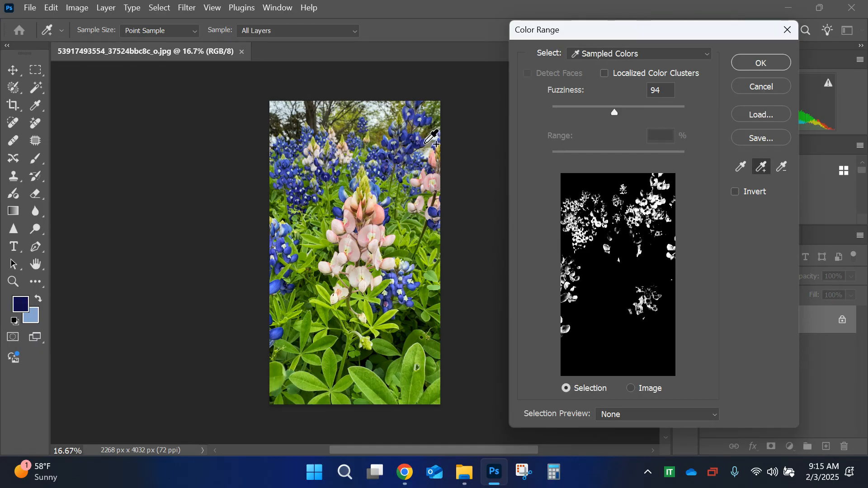
{"action": "left_click", "coordinate": [425, 137]}
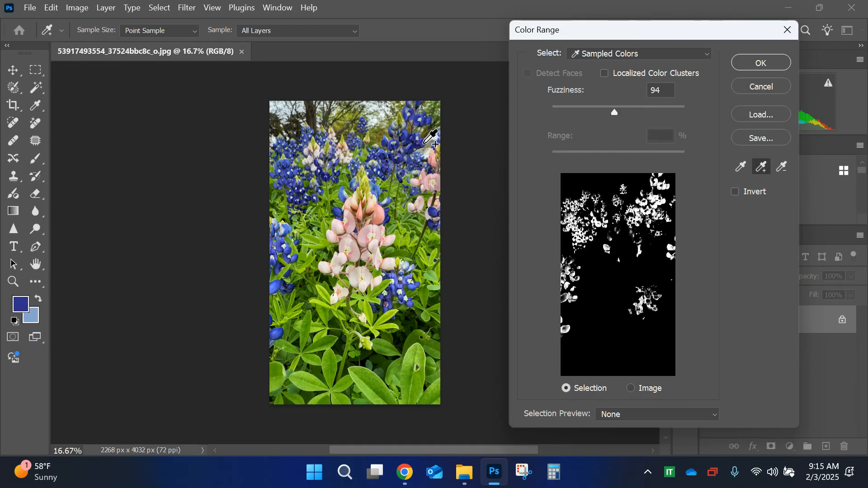
{"action": "left_click", "coordinate": [386, 153]}
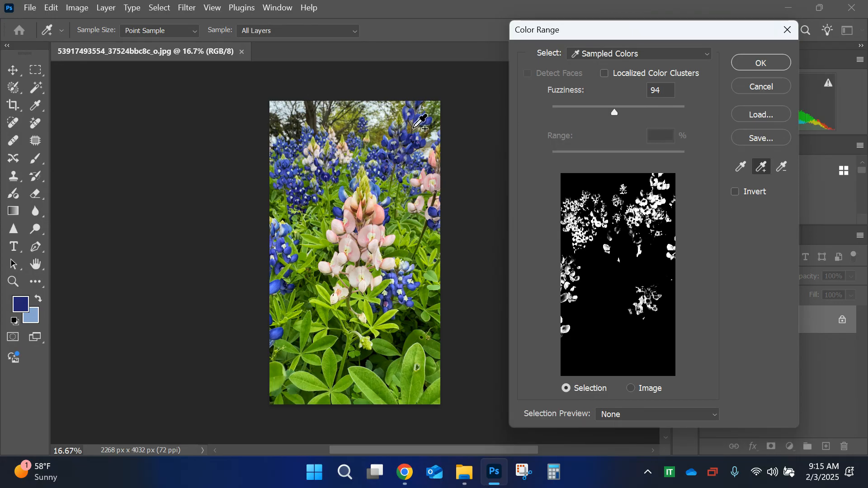
{"action": "left_click", "coordinate": [408, 110]}
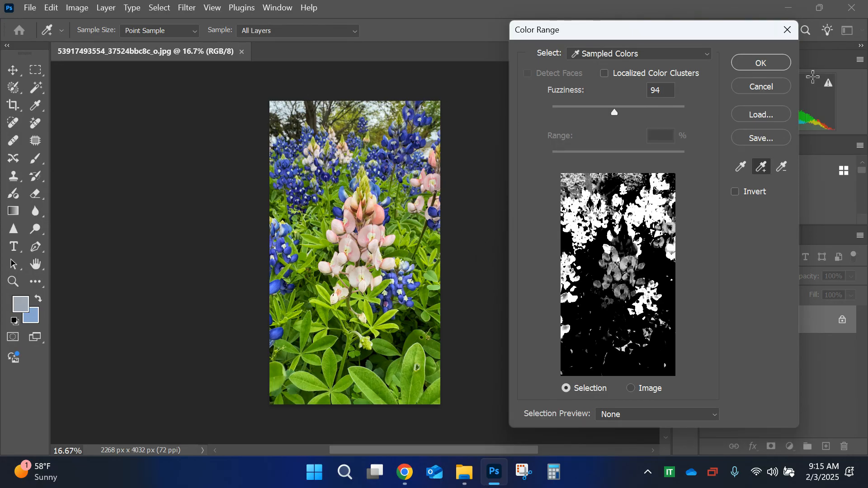
{"action": "left_click", "coordinate": [767, 86]}
Step: Start a Color Range selection and sample the blue of a bluebonnet petal near the upper right of the photo
{"action": "left_click", "coordinate": [159, 7]}
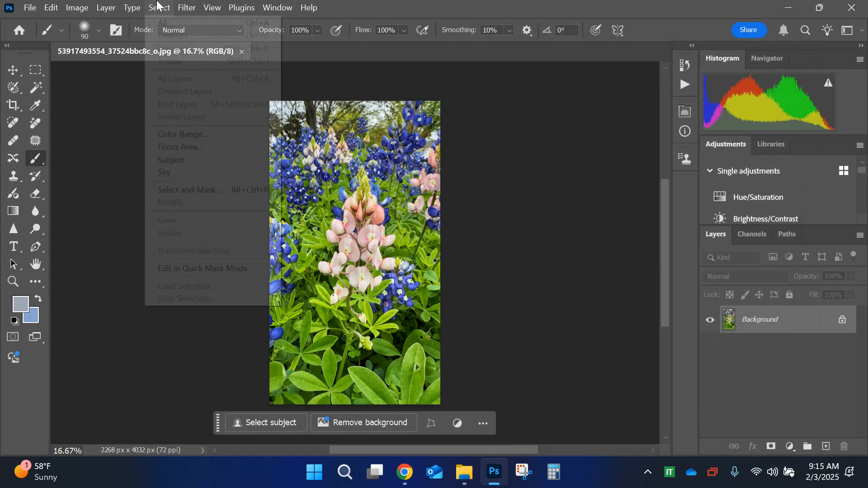
{"action": "left_click", "coordinate": [213, 135]}
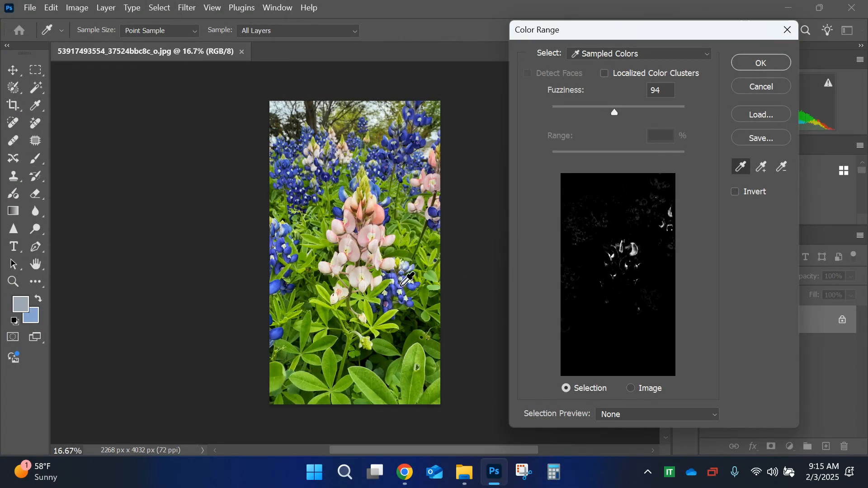
{"action": "key", "text": "ctrl+plus"}
{"action": "key", "text": "ctrl+plus"}
{"action": "key", "text": "ctrl+plus"}
{"action": "key", "text": "ctrl+plus"}
{"action": "scroll", "coordinate": [401, 286], "scroll_direction": "up", "scroll_amount": 4}
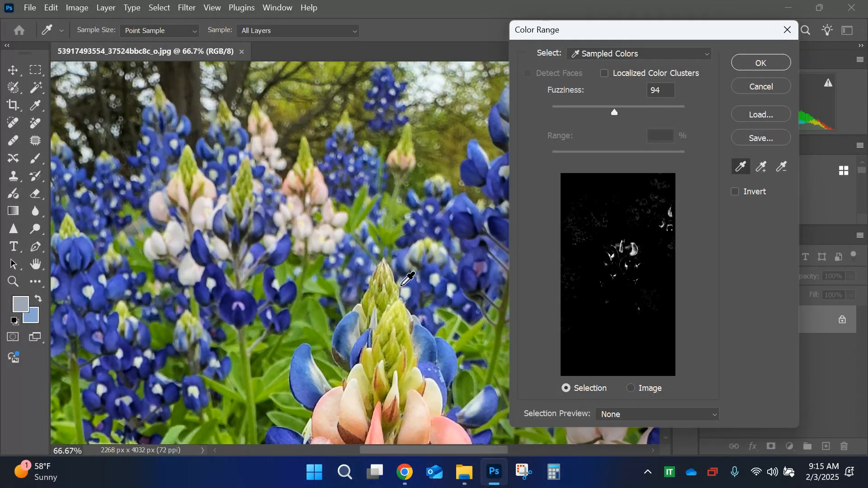
{"action": "left_click", "coordinate": [470, 284]}
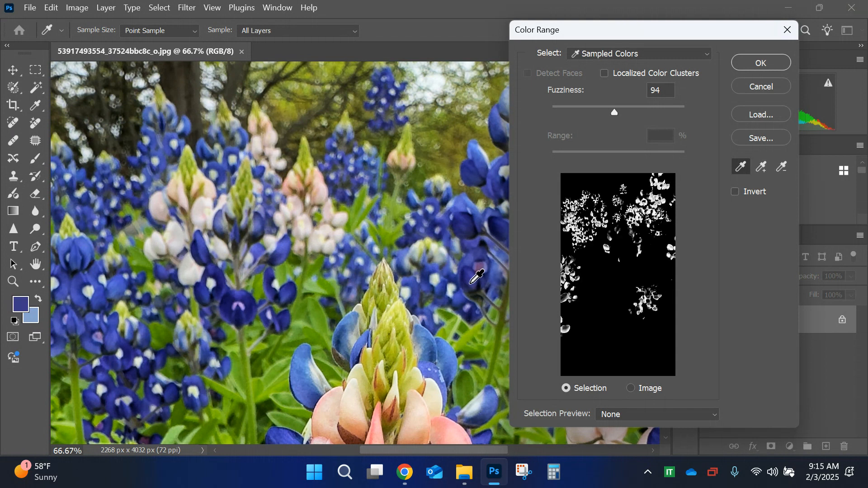
{"action": "left_click", "coordinate": [470, 273]}
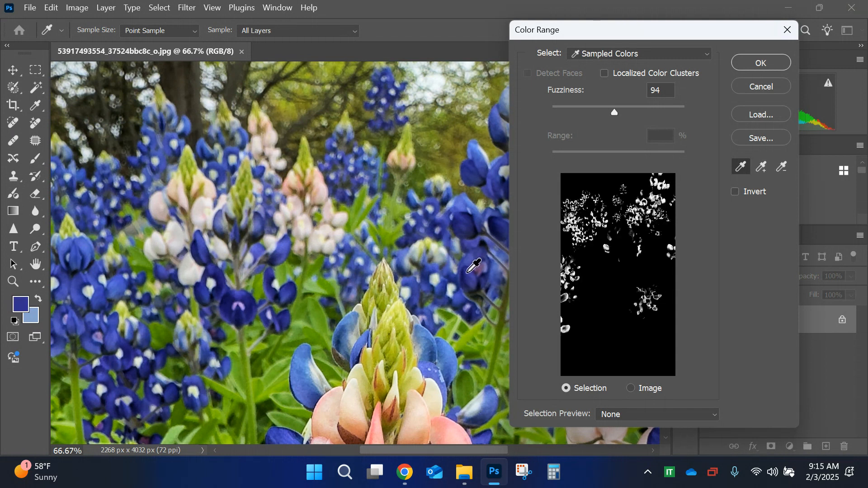
Step: Add darker and lighter bluebonnet petal blues to the Color Range sample and accept the selection with Fuzziness 94
{"action": "left_click", "coordinate": [761, 166]}
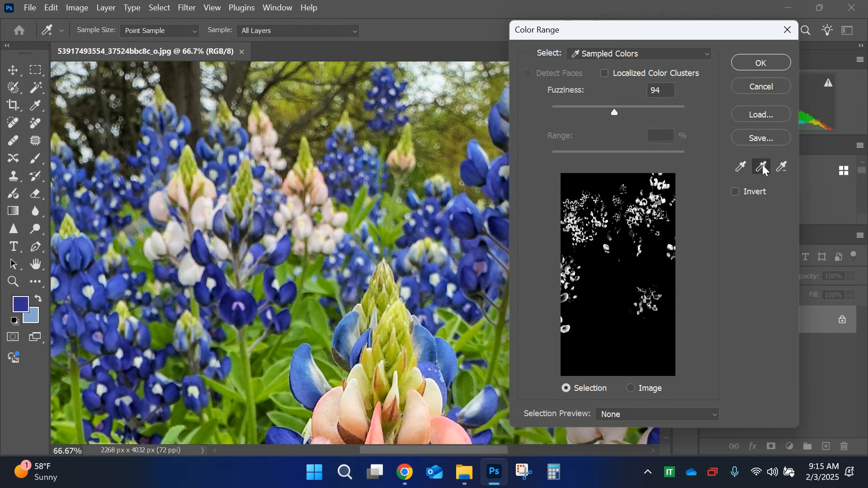
{"action": "left_click", "coordinate": [466, 273]}
{"action": "left_click", "coordinate": [469, 277]}
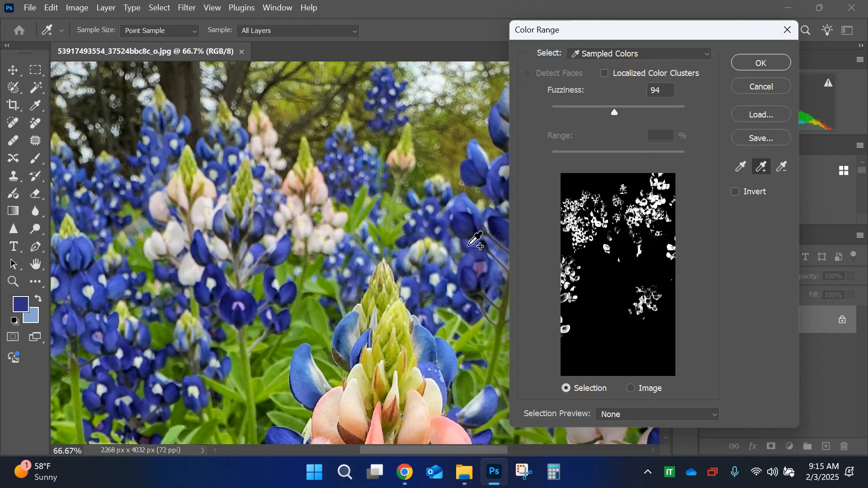
{"action": "left_click", "coordinate": [471, 246]}
{"action": "left_click", "coordinate": [465, 226]}
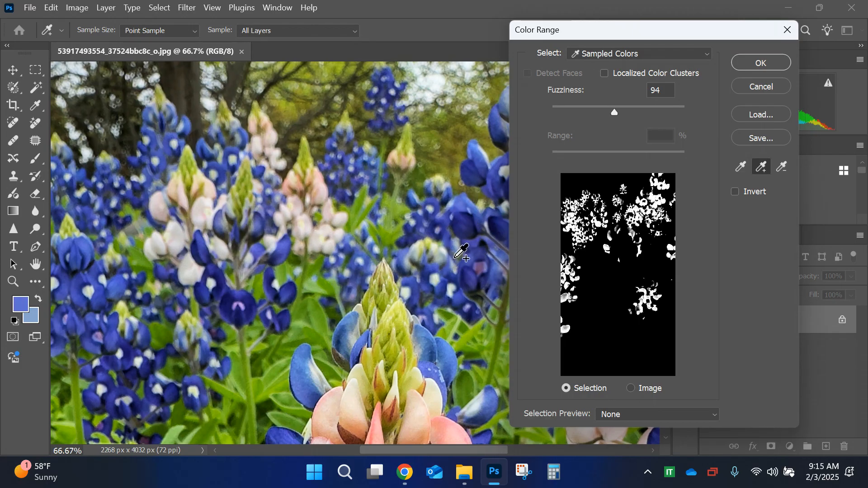
{"action": "key", "text": "ctrl+minus"}
{"action": "key", "text": "ctrl+minus"}
{"action": "key", "text": "ctrl+minus"}
{"action": "key", "text": "ctrl+minus"}
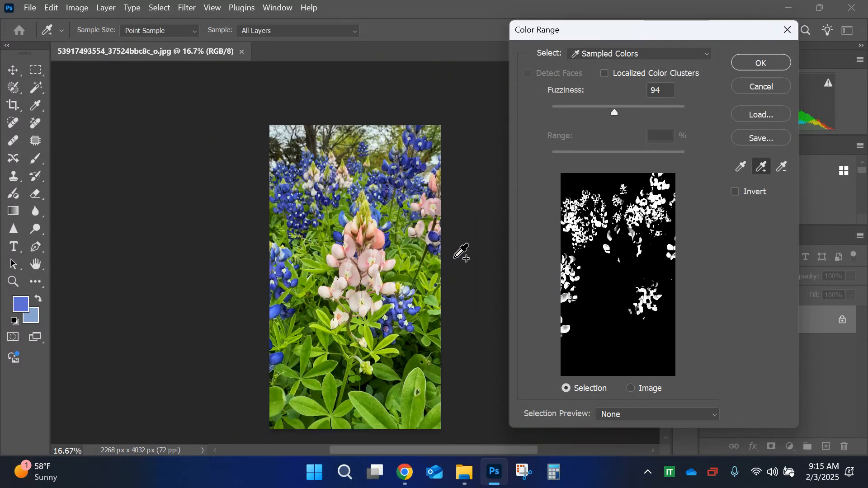
{"action": "left_click", "coordinate": [764, 57]}
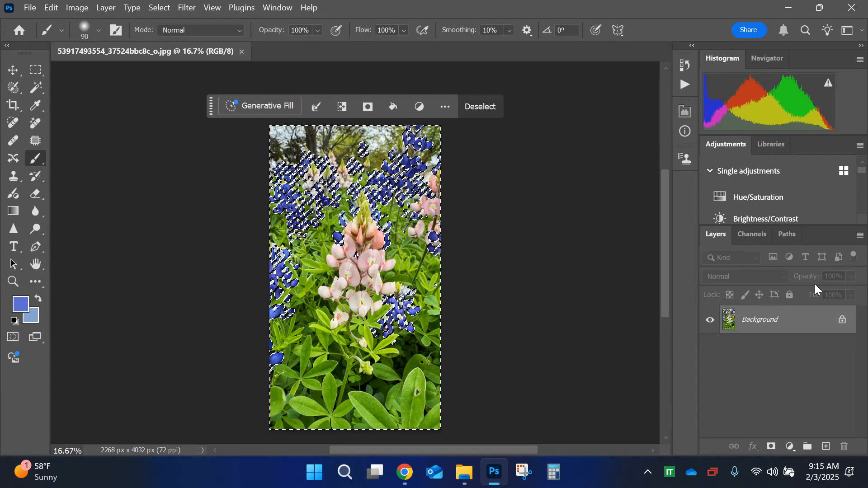
Step: Invert the blue flower selection and desaturate everything else with a Hue/Saturation adjustment layer at Saturation -100
{"action": "left_click", "coordinate": [163, 8]}
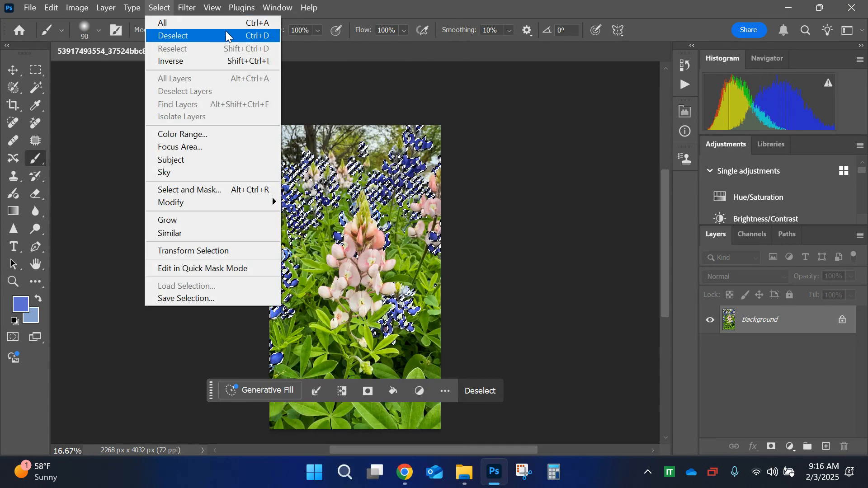
{"action": "left_click", "coordinate": [195, 64]}
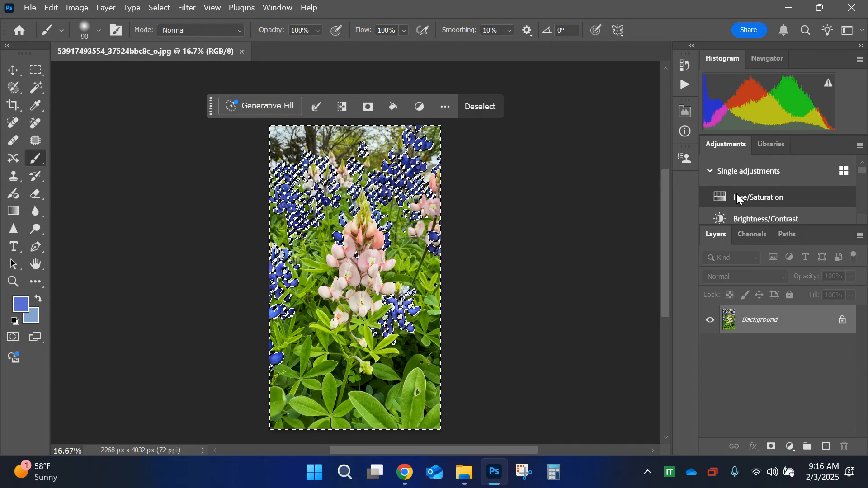
{"action": "left_click", "coordinate": [791, 446]}
{"action": "left_click", "coordinate": [798, 313]}
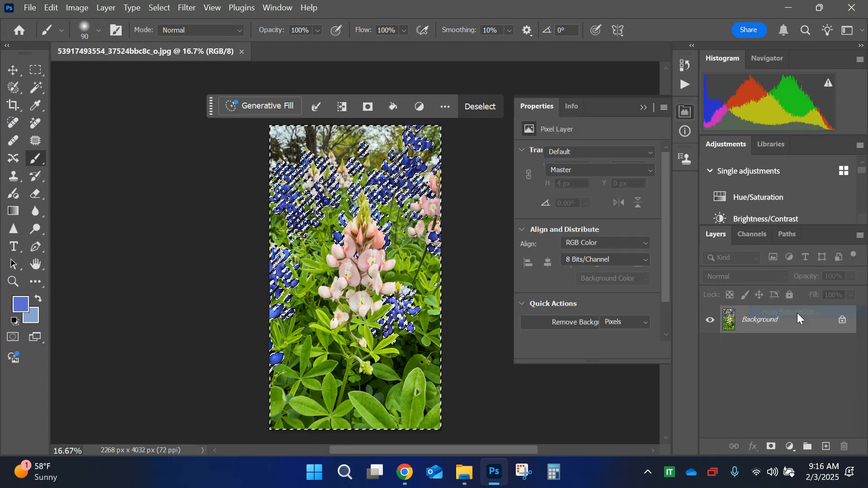
{"action": "left_click_drag", "start_coordinate": [587, 229], "coordinate": [525, 230]}
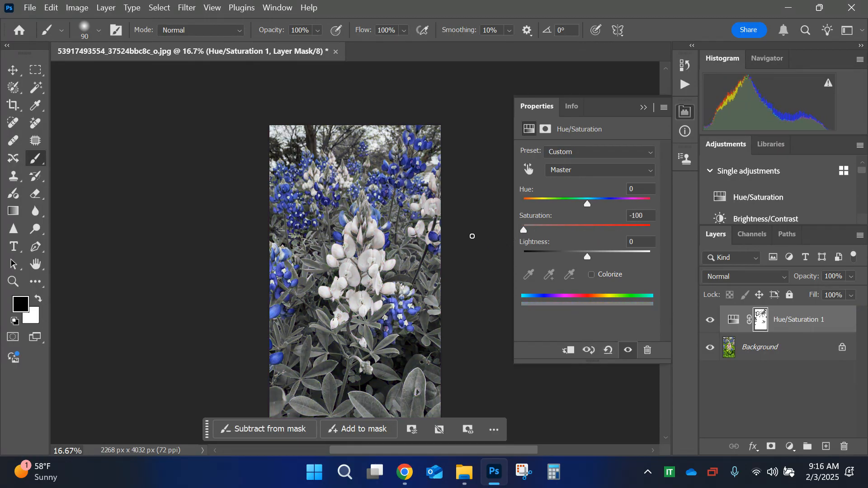
{"action": "left_click", "coordinate": [642, 107]}
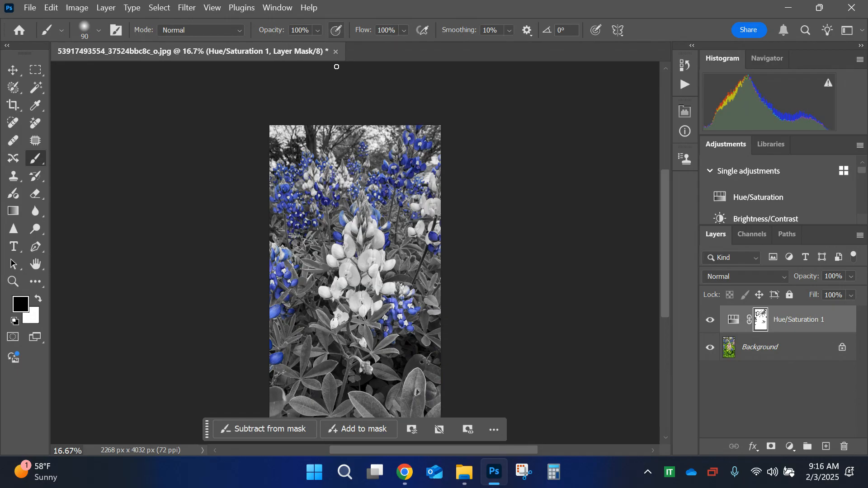
Step: Close the bluebonnet photo without saving the changes
{"action": "left_click", "coordinate": [336, 51]}
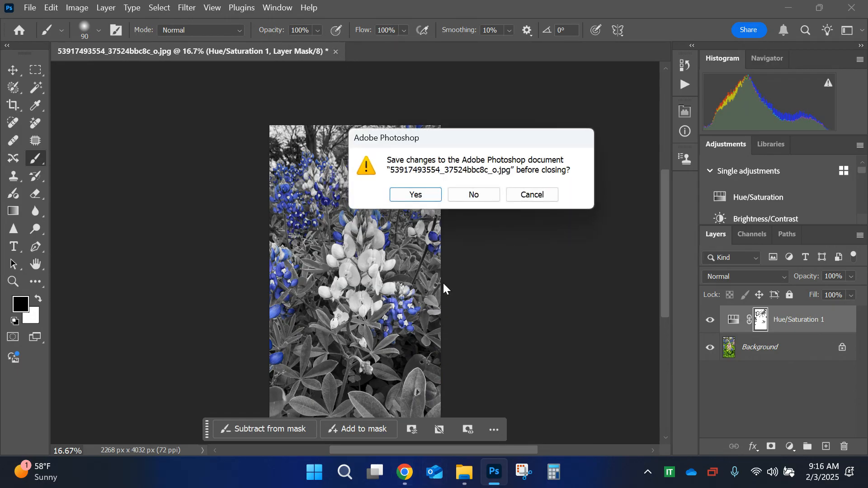
{"action": "left_click", "coordinate": [473, 194]}
Step: Switch to Chrome and return from the bluebonnet photo to the Flickr photostream
{"action": "mouse_move", "coordinate": [404, 473]}
{"action": "left_click", "coordinate": [352, 441]}
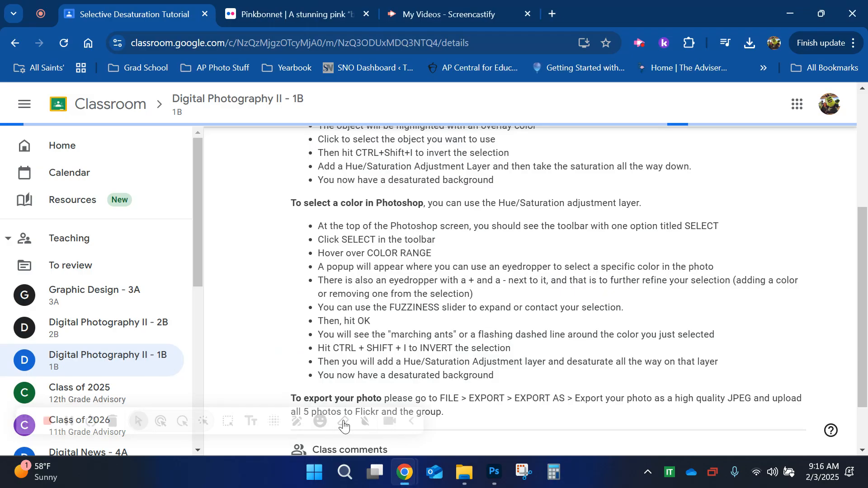
{"action": "left_click", "coordinate": [294, 7]}
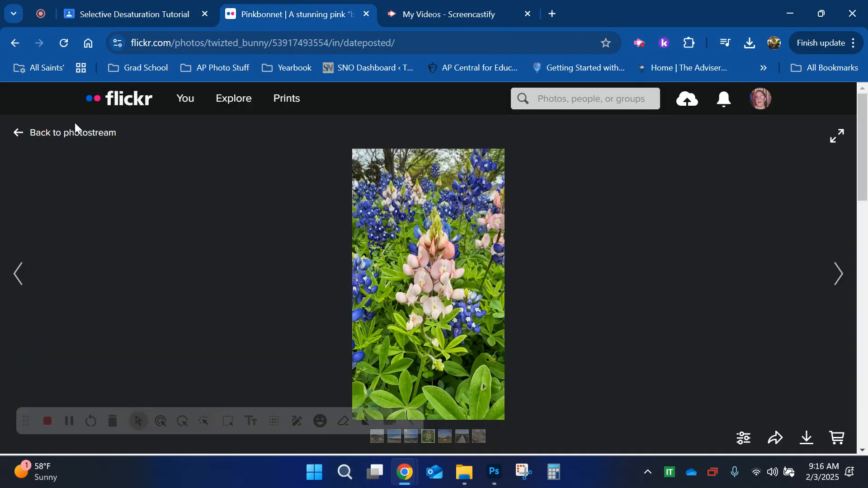
{"action": "left_click", "coordinate": [48, 135]}
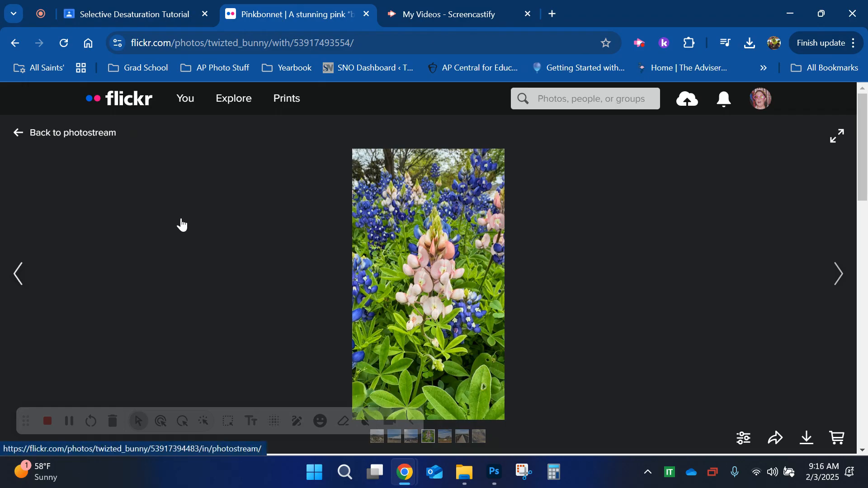
Step: Browse the photostream for another colorful photo and go to page 6
{"action": "scroll", "coordinate": [182, 225], "scroll_direction": "down", "scroll_amount": 15}
{"action": "scroll", "coordinate": [181, 225], "scroll_direction": "down", "scroll_amount": 20}
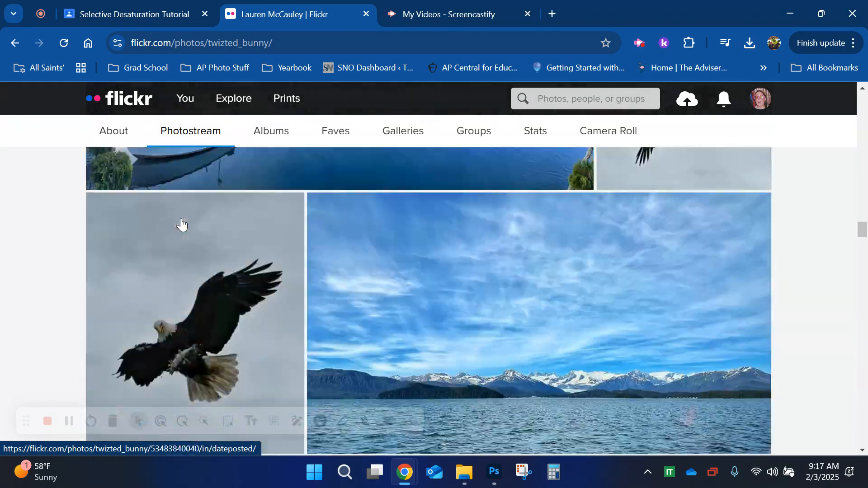
{"action": "scroll", "coordinate": [181, 225], "scroll_direction": "down", "scroll_amount": 20}
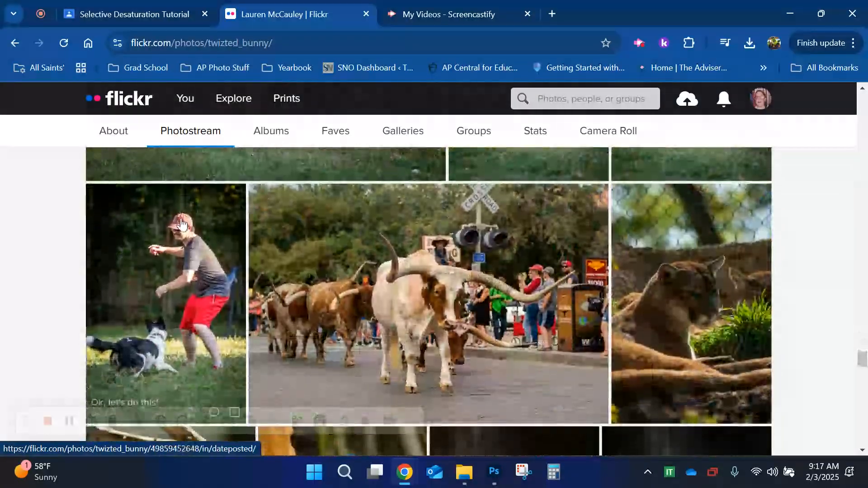
{"action": "scroll", "coordinate": [182, 224], "scroll_direction": "down", "scroll_amount": 10}
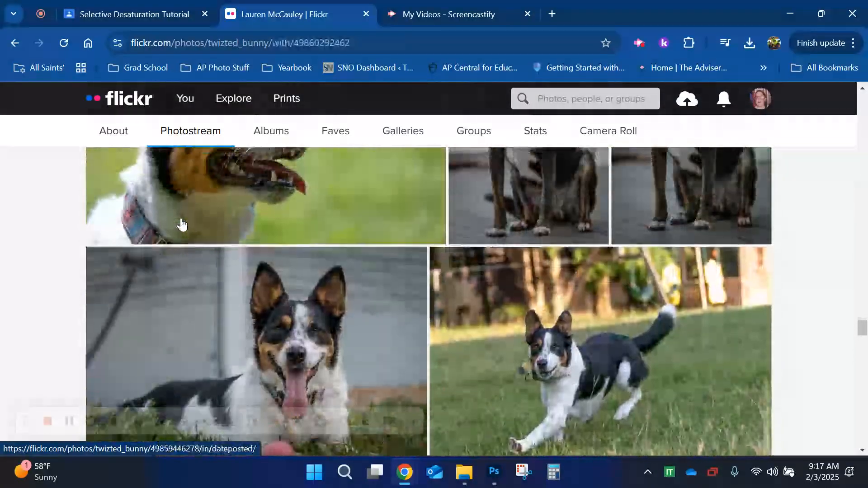
{"action": "scroll", "coordinate": [181, 225], "scroll_direction": "up", "scroll_amount": 5}
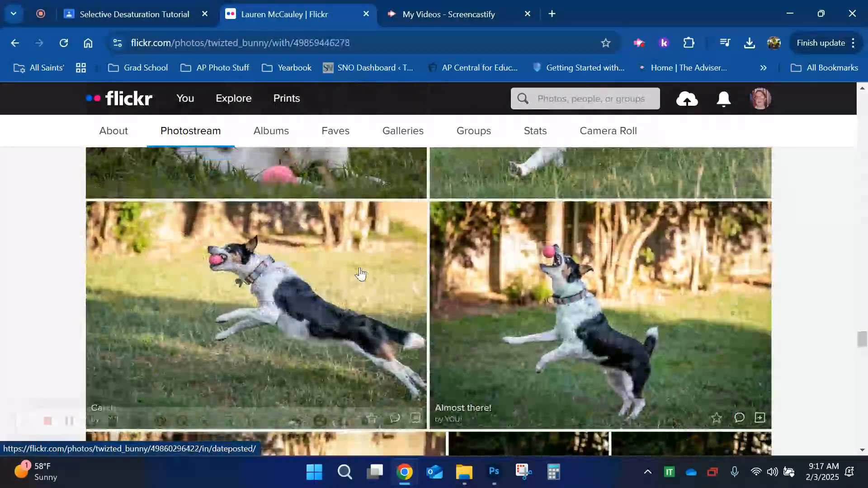
{"action": "scroll", "coordinate": [535, 369], "scroll_direction": "down", "scroll_amount": 7}
{"action": "scroll", "coordinate": [534, 369], "scroll_direction": "down", "scroll_amount": 15}
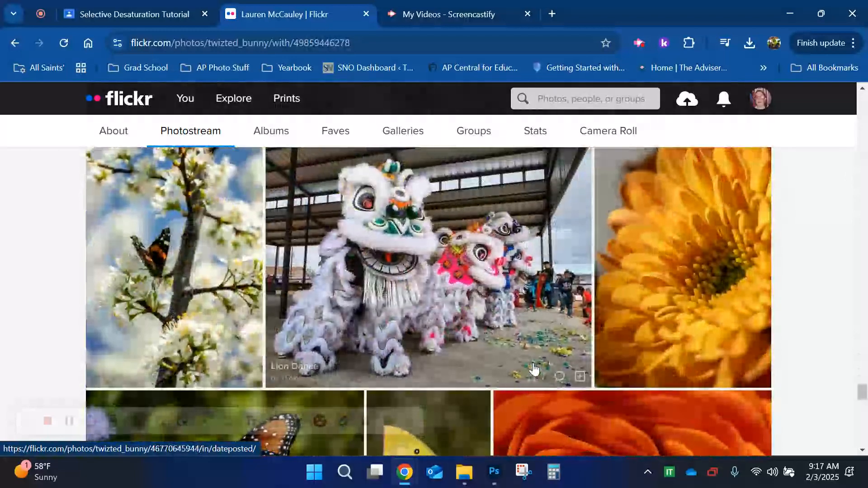
{"action": "scroll", "coordinate": [535, 370], "scroll_direction": "down", "scroll_amount": 10}
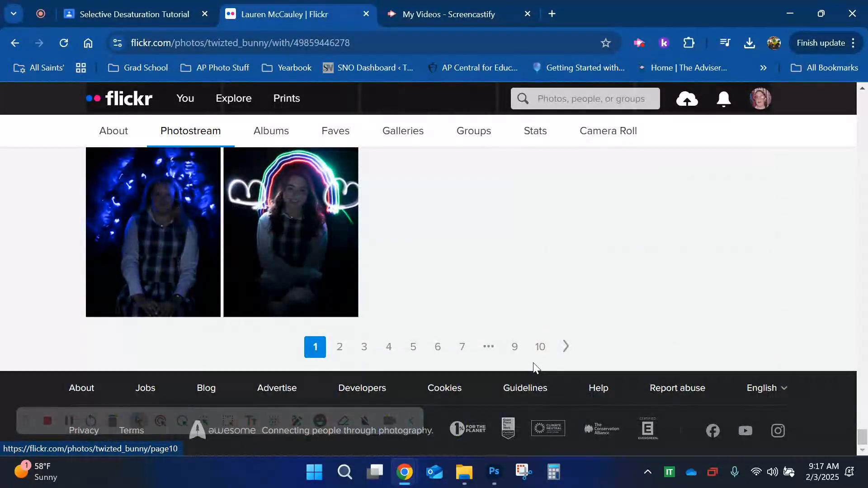
{"action": "left_click", "coordinate": [433, 356]}
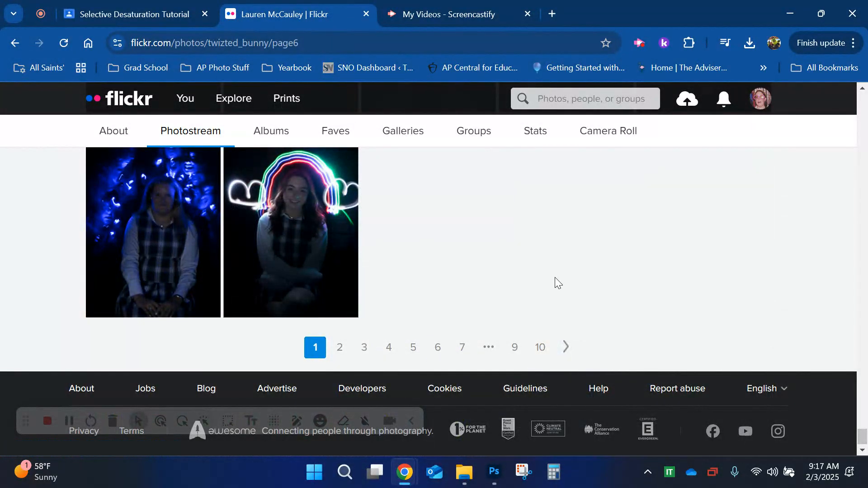
Step: Find the Red Machine car photo on the page and download it at Original size (3648 × 2736)
{"action": "scroll", "coordinate": [556, 284], "scroll_direction": "down", "scroll_amount": 8}
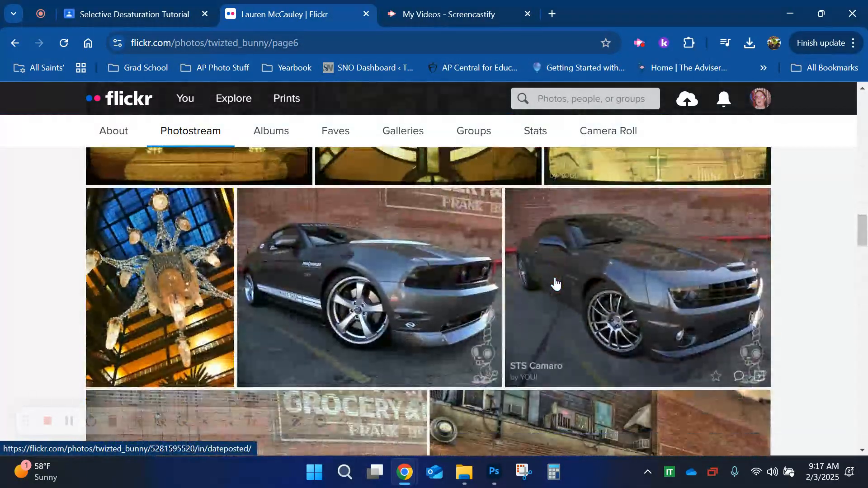
{"action": "scroll", "coordinate": [556, 283], "scroll_direction": "down", "scroll_amount": 4}
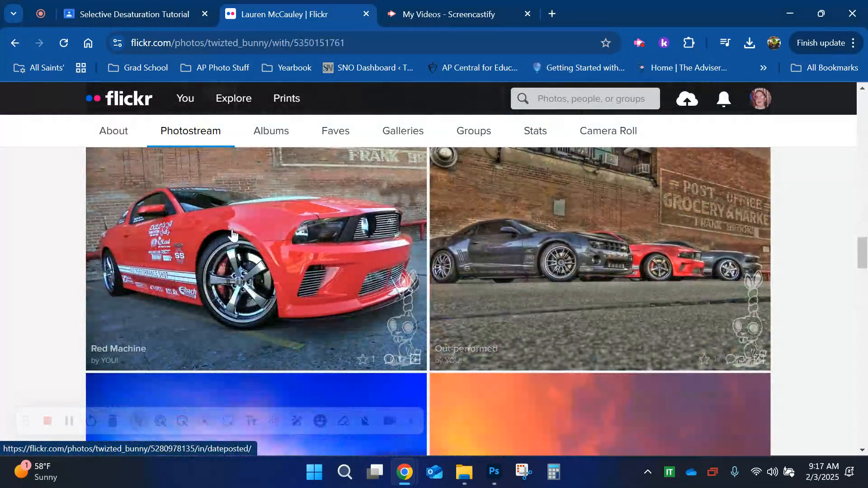
{"action": "left_click", "coordinate": [232, 227]}
{"action": "left_click", "coordinate": [806, 439]}
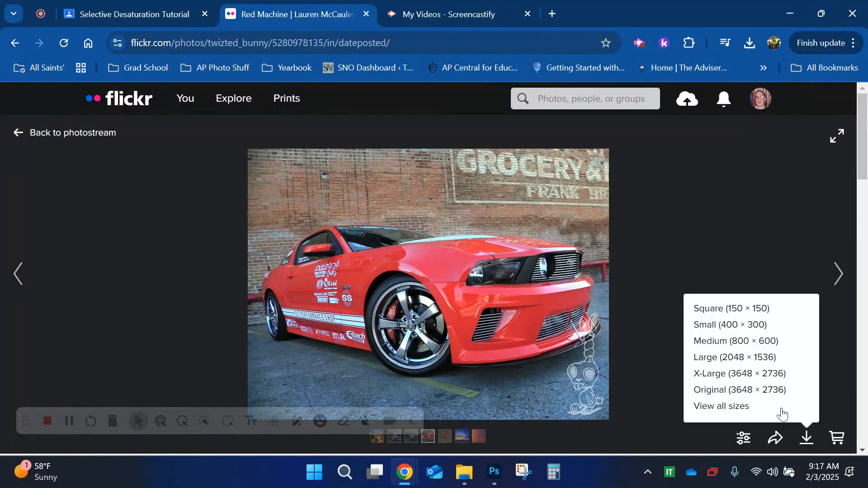
{"action": "left_click", "coordinate": [755, 387]}
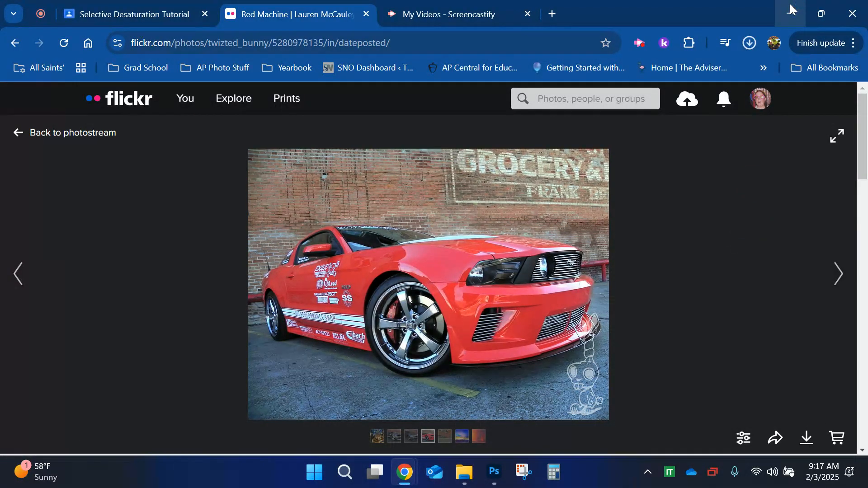
{"action": "left_click", "coordinate": [791, 12]}
{"action": "left_click", "coordinate": [38, 126]}
{"action": "left_click", "coordinate": [180, 128]}
{"action": "left_click", "coordinate": [322, 323]}
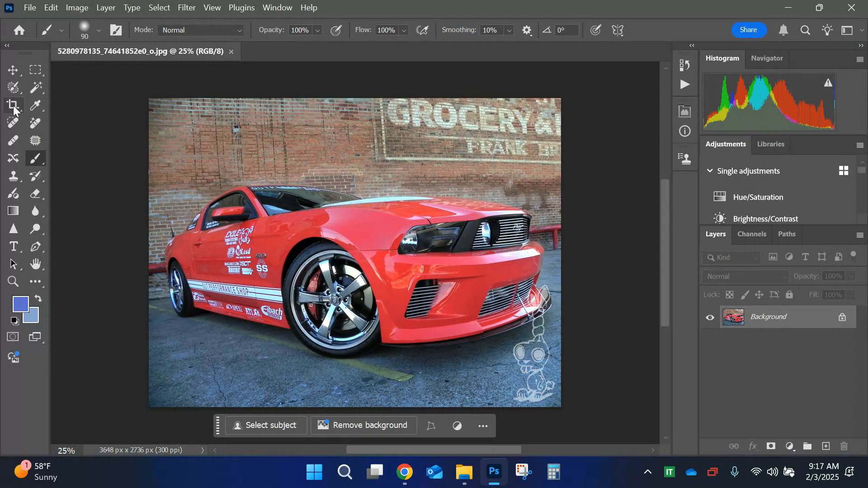
Step: Select the whole red car with the Object Selection Tool
{"action": "left_click", "coordinate": [34, 86]}
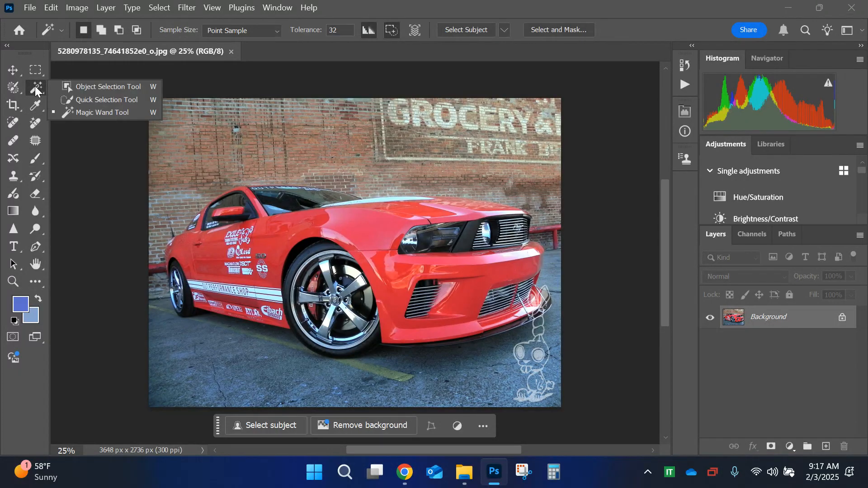
{"action": "left_click", "coordinate": [90, 88]}
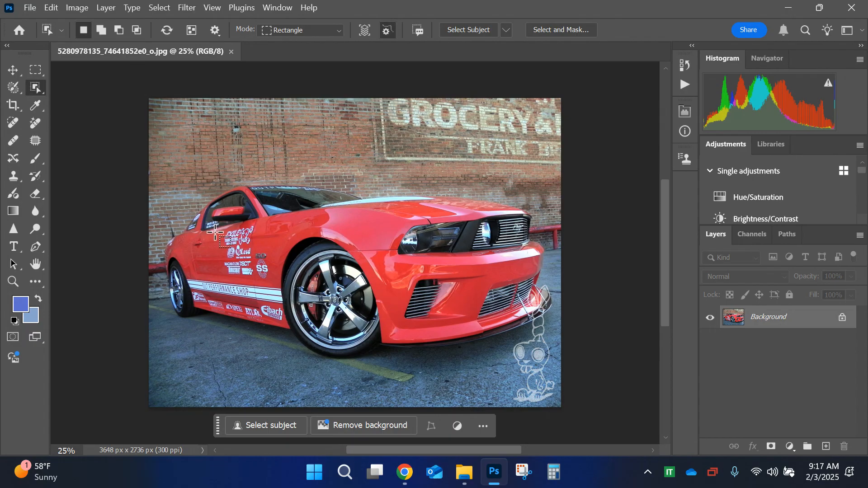
{"action": "left_click", "coordinate": [243, 242]}
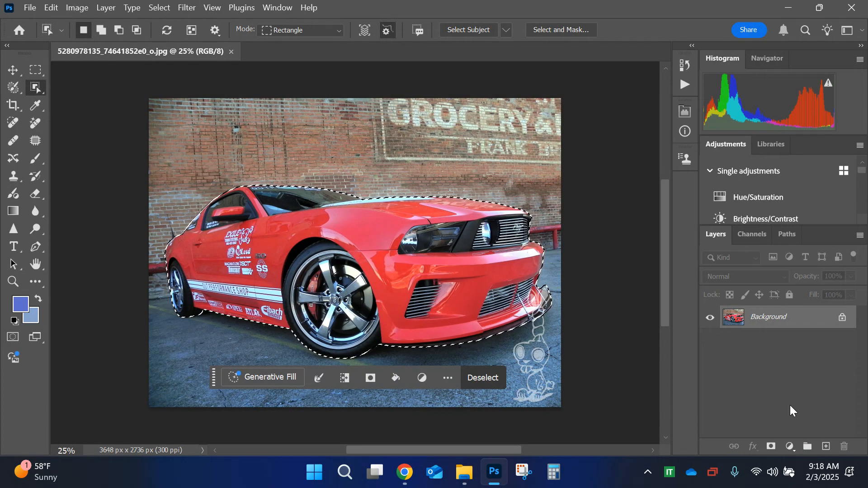
Step: Invert the car selection and fully desaturate the background with a Hue/Saturation adjustment layer
{"action": "left_click", "coordinate": [162, 9]}
{"action": "left_click", "coordinate": [188, 61]}
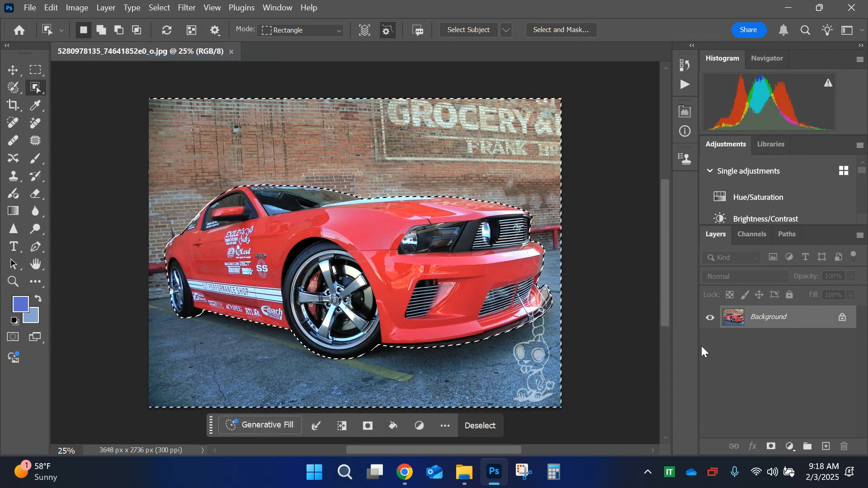
{"action": "left_click", "coordinate": [790, 446]}
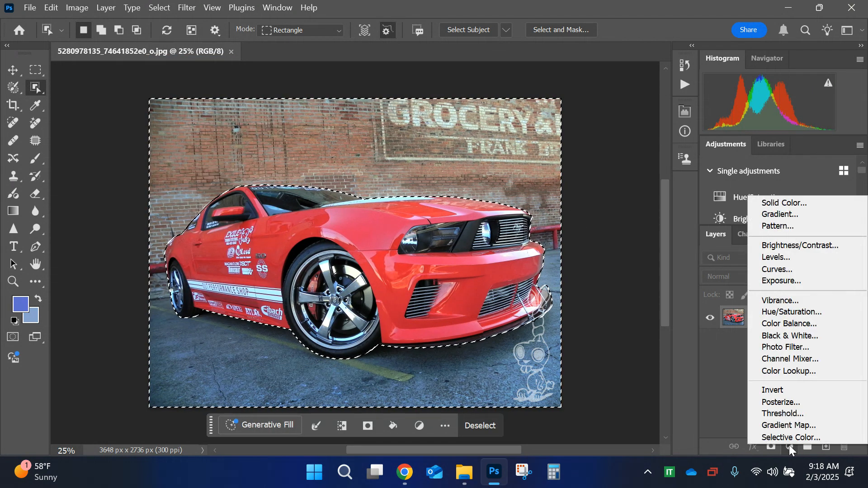
{"action": "left_click", "coordinate": [782, 312]}
{"action": "left_click_drag", "start_coordinate": [554, 229], "coordinate": [524, 229]}
{"action": "left_click", "coordinate": [644, 107]}
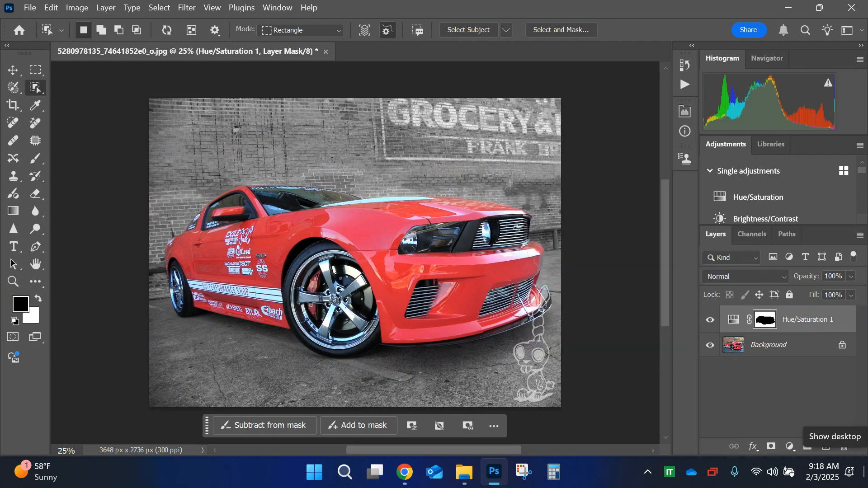
Step: Paint white on the Hue/Saturation layer mask over the windshield with a size 90 brush to remove its blue tint
{"action": "key", "text": "ctrl+plus"}
{"action": "key", "text": "ctrl+plus"}
{"action": "key", "text": "ctrl+plus"}
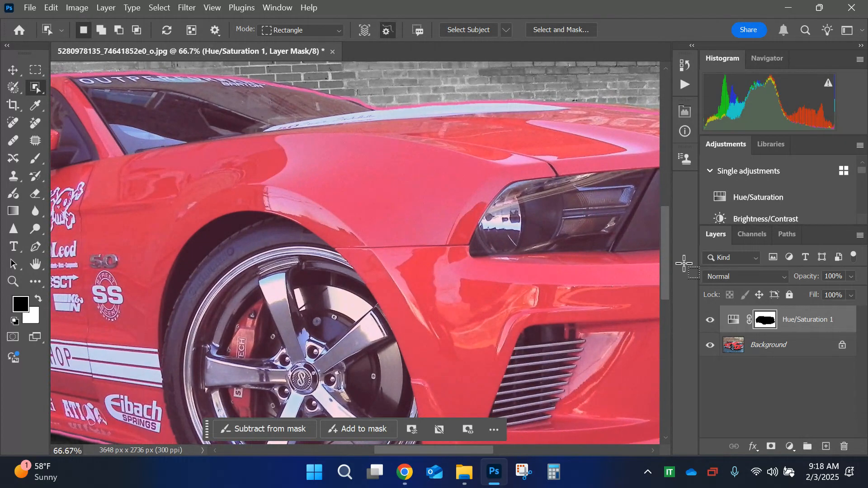
{"action": "left_click", "coordinate": [768, 322]}
{"action": "key", "text": "b"}
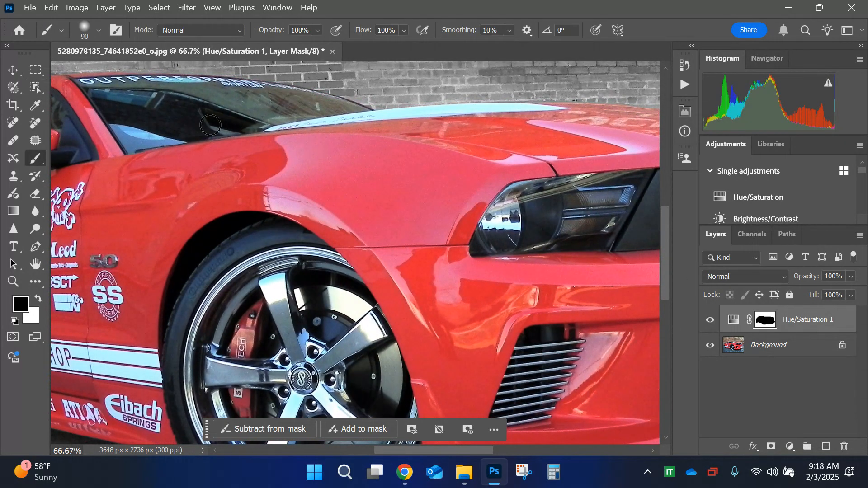
{"action": "key", "text": "x"}
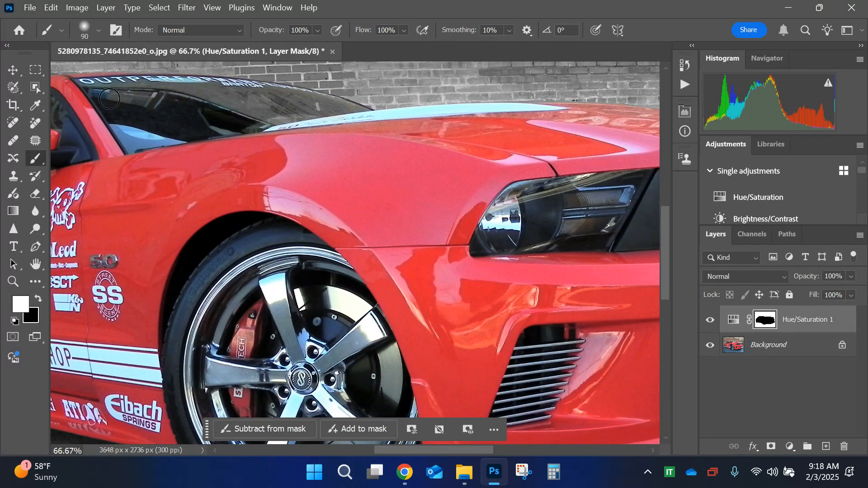
{"action": "mouse_move", "coordinate": [129, 133]}
{"action": "left_mouse_down"}
{"action": "mouse_move", "coordinate": [191, 130]}
{"action": "mouse_move", "coordinate": [134, 132]}
{"action": "mouse_move", "coordinate": [118, 123]}
{"action": "mouse_move", "coordinate": [139, 144]}
{"action": "mouse_move", "coordinate": [278, 121]}
{"action": "left_mouse_up"}
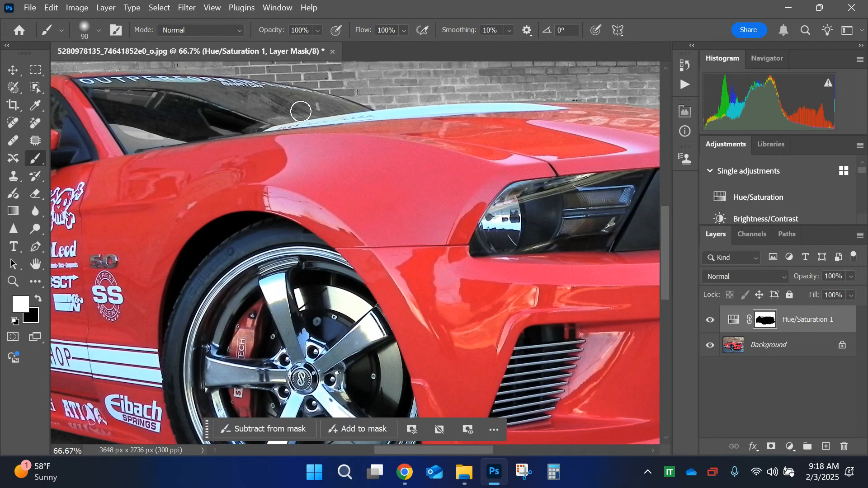
Step: Set the brush color back to black and examine the car's windows, body and headlight for remaining mask flaws
{"action": "scroll", "coordinate": [300, 108], "scroll_direction": "left", "scroll_amount": 4}
{"action": "key", "text": "x"}
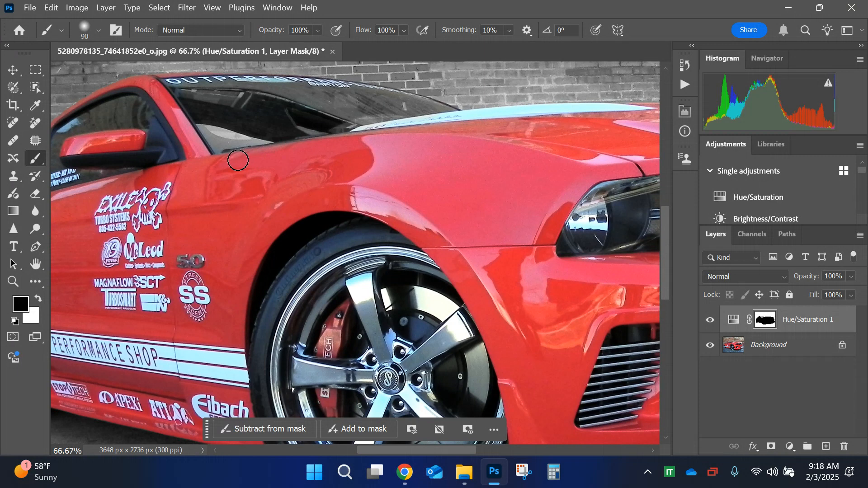
{"action": "scroll", "coordinate": [201, 175], "scroll_direction": "right", "scroll_amount": 4}
{"action": "scroll", "coordinate": [201, 175], "scroll_direction": "left", "scroll_amount": 8}
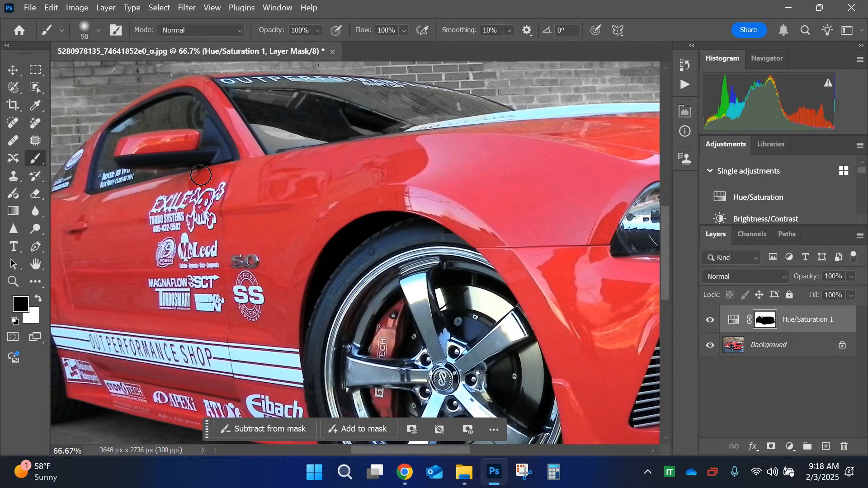
{"action": "scroll", "coordinate": [612, 177], "scroll_direction": "left", "scroll_amount": 4}
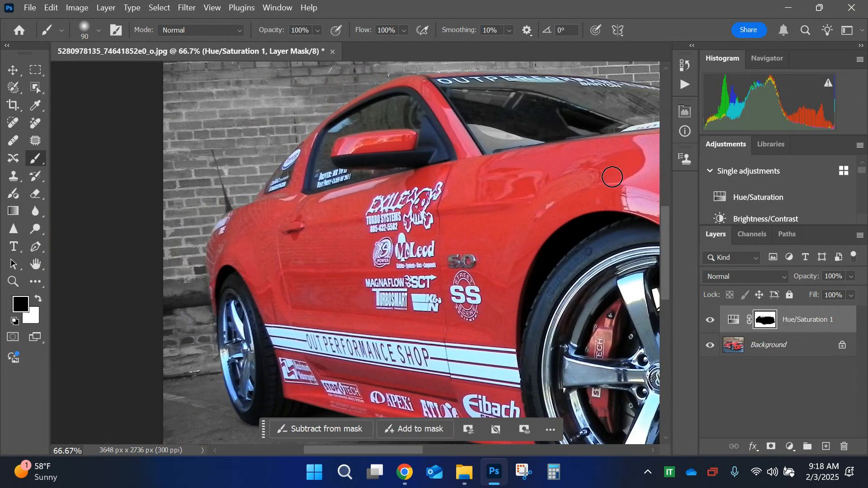
{"action": "scroll", "coordinate": [613, 177], "scroll_direction": "right", "scroll_amount": 8}
{"action": "scroll", "coordinate": [613, 177], "scroll_direction": "right", "scroll_amount": 4}
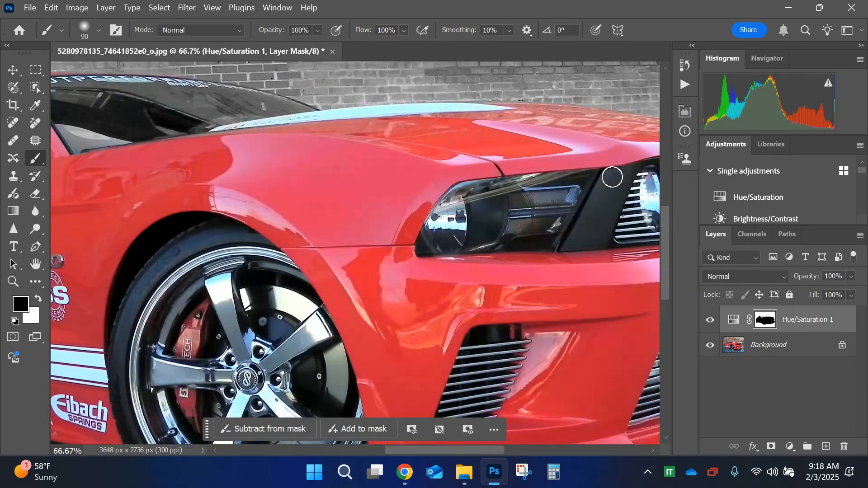
{"action": "scroll", "coordinate": [613, 177], "scroll_direction": "down", "scroll_amount": 3}
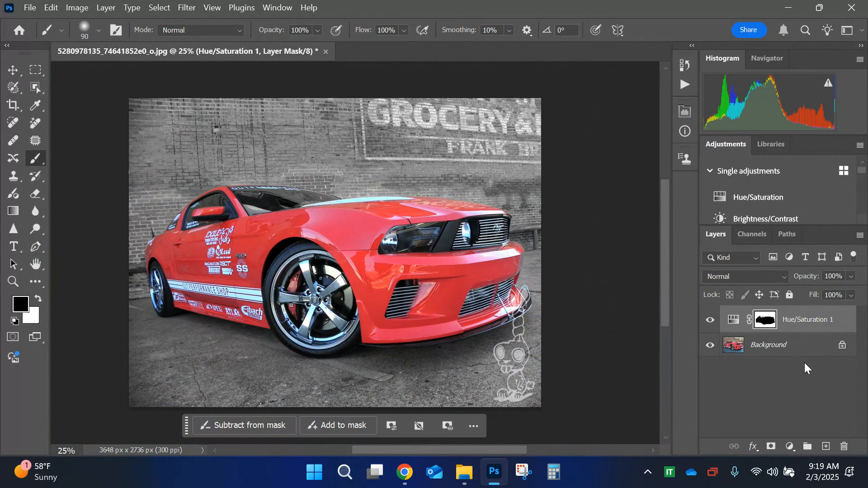
Step: Switch to Chrome and show the My Videos page of Screencastify
{"action": "left_click", "coordinate": [405, 473]}
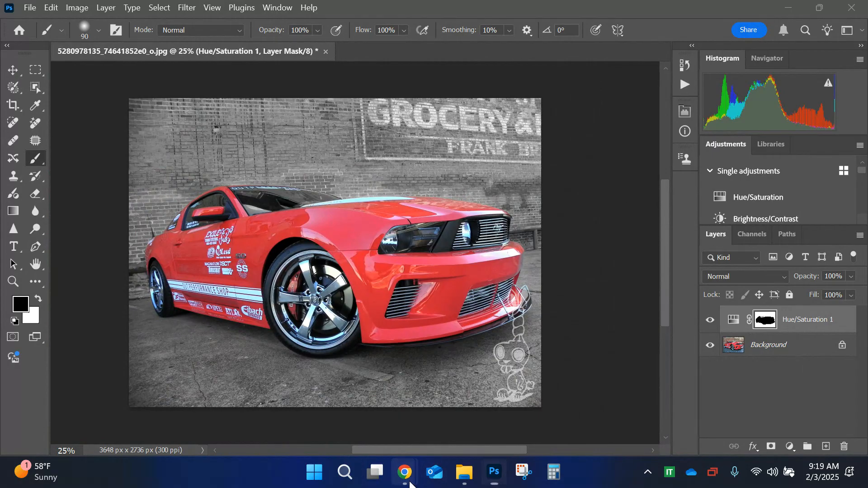
{"action": "left_click", "coordinate": [374, 434]}
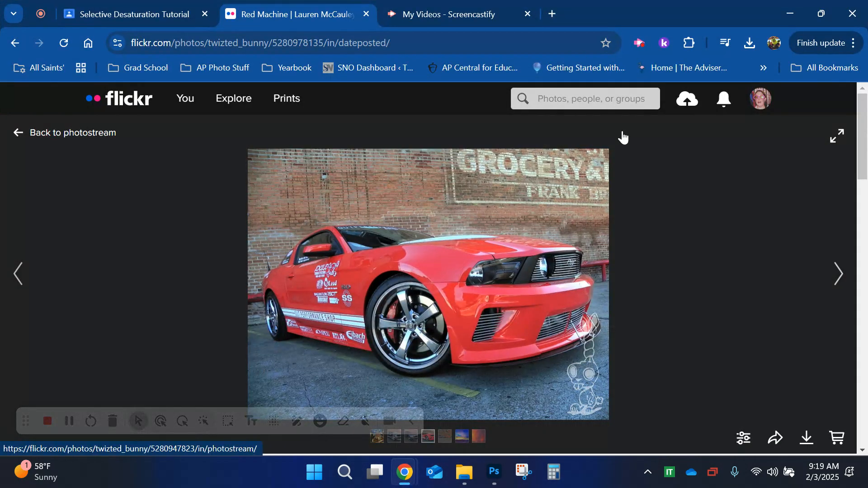
{"action": "left_click", "coordinate": [465, 7]}
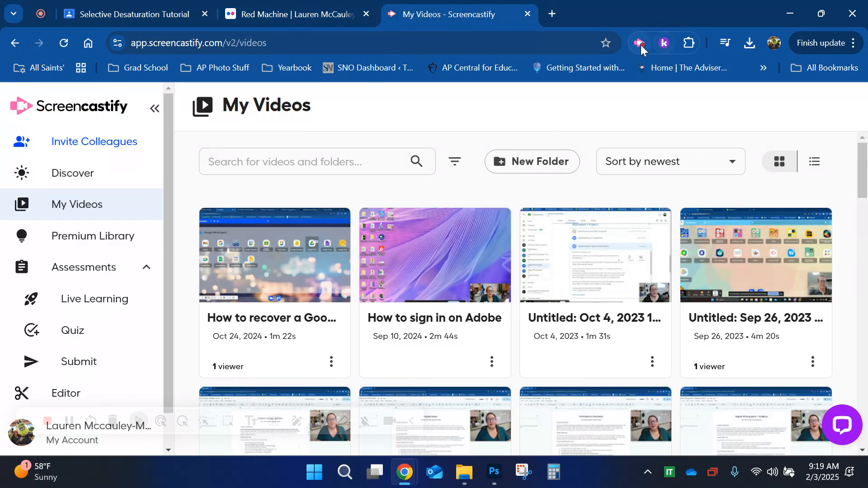